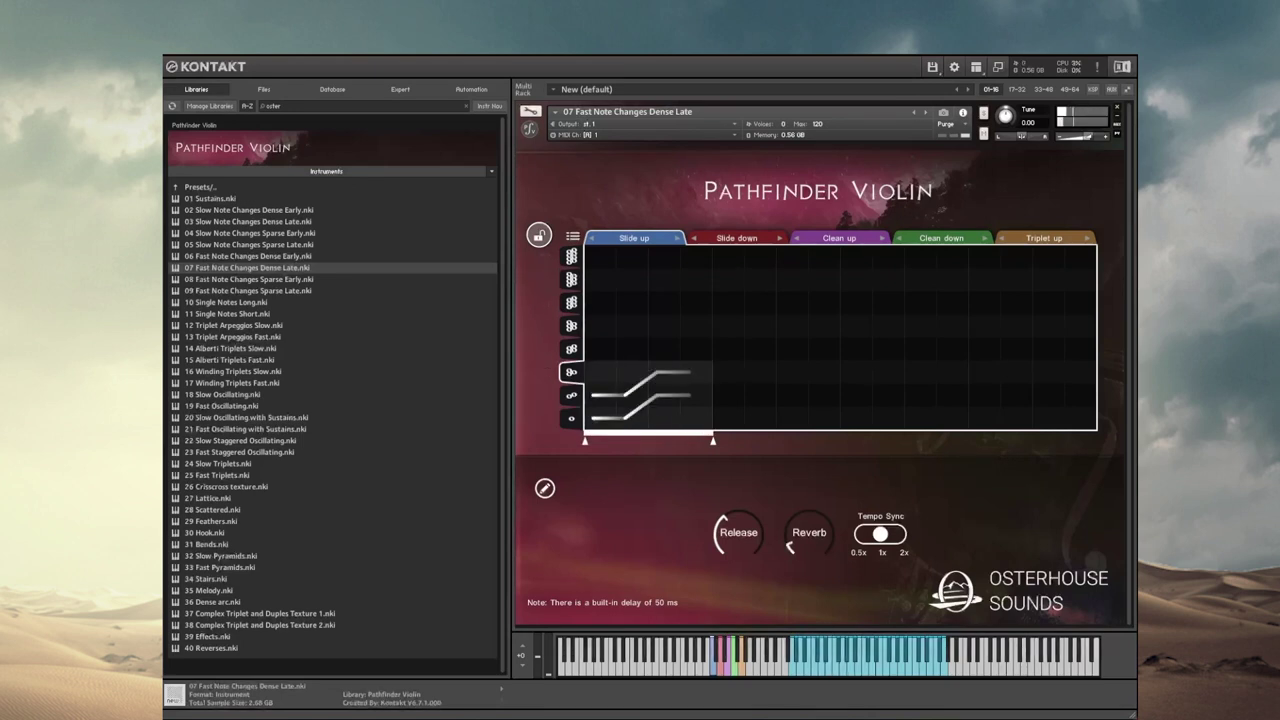
Step: Load and audition the presets 12 Triplet Arpeggios Slow, 15 Alberti Triplets Fast, 22 Slow Staggered Oscillating and 26 Crisscross texture
double_click(233, 325)
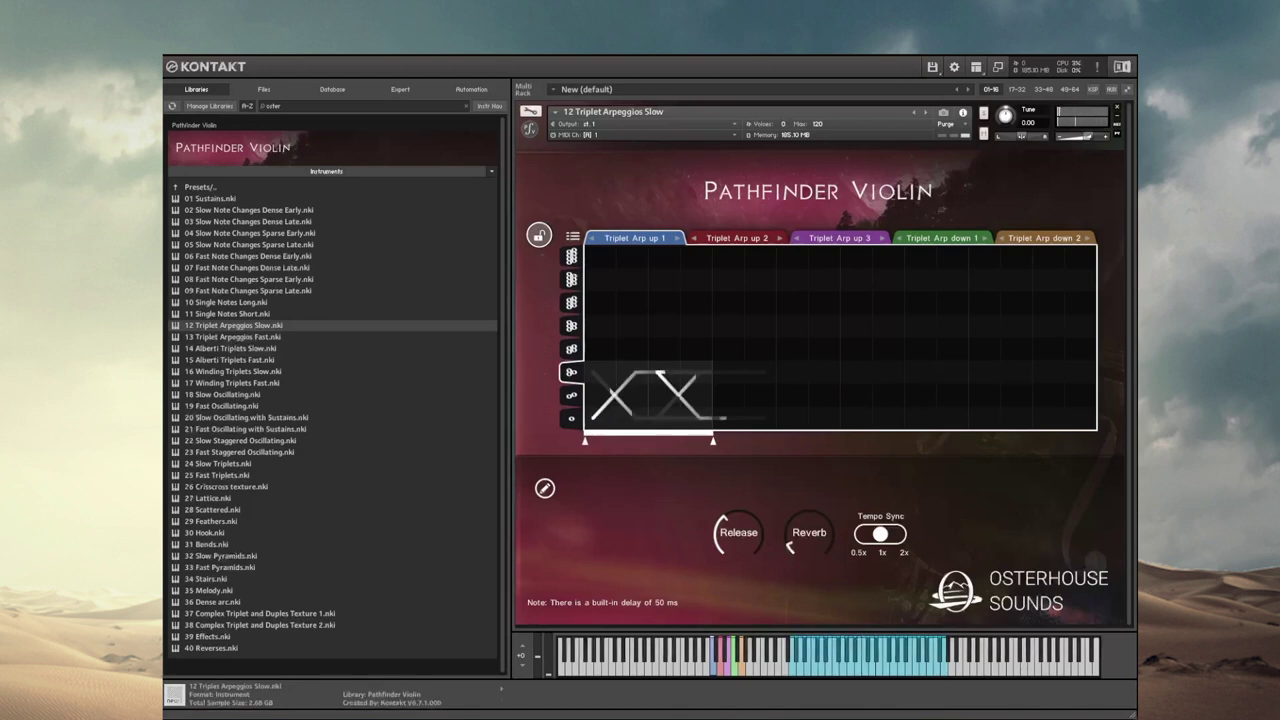
double_click(230, 360)
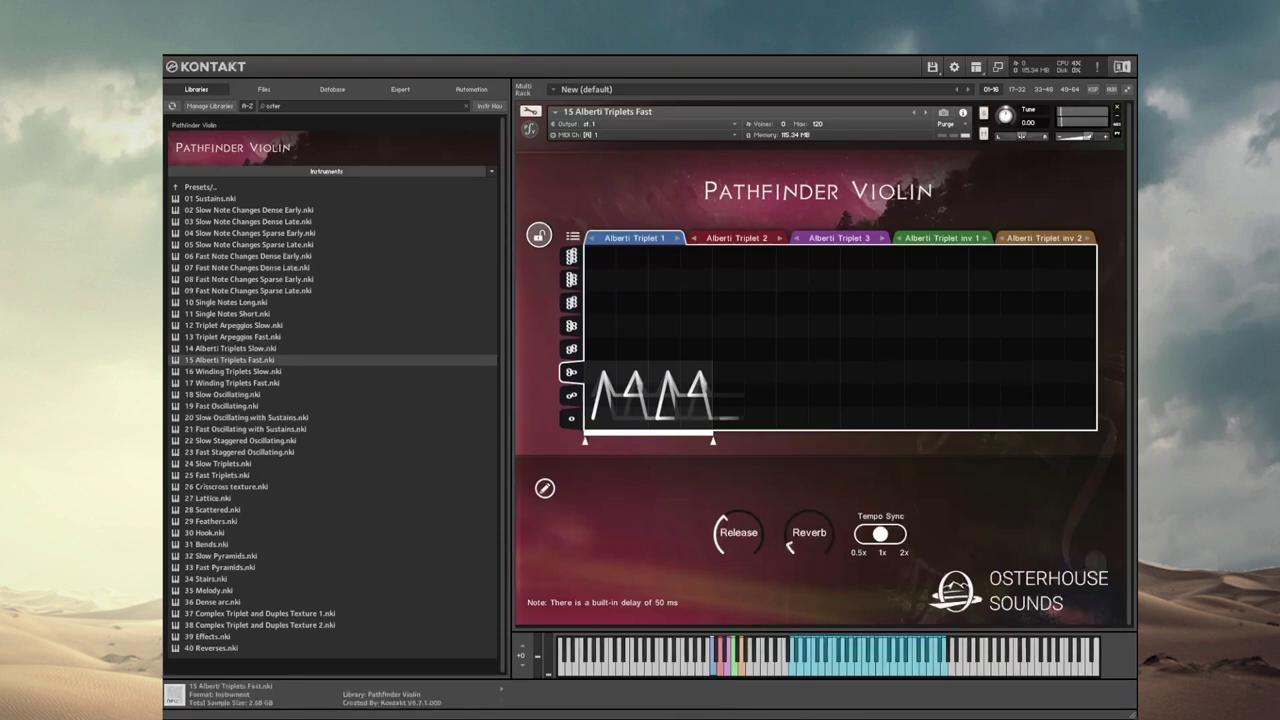
double_click(240, 440)
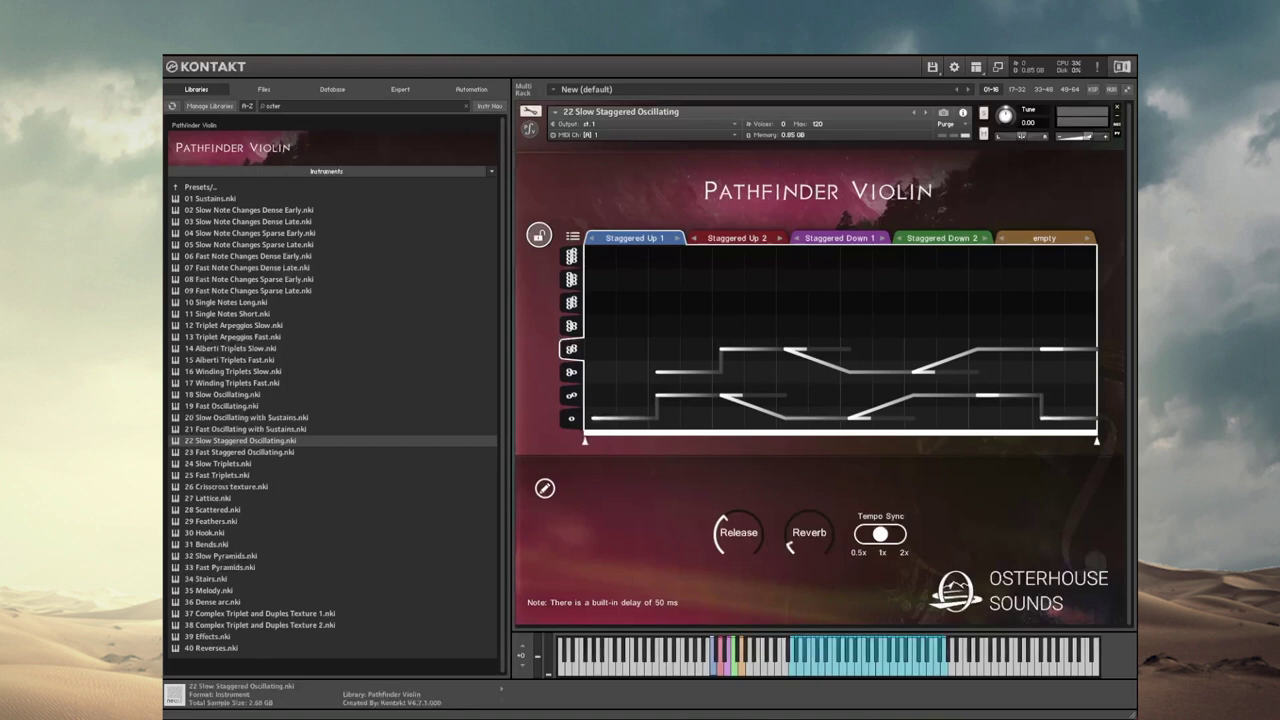
double_click(226, 486)
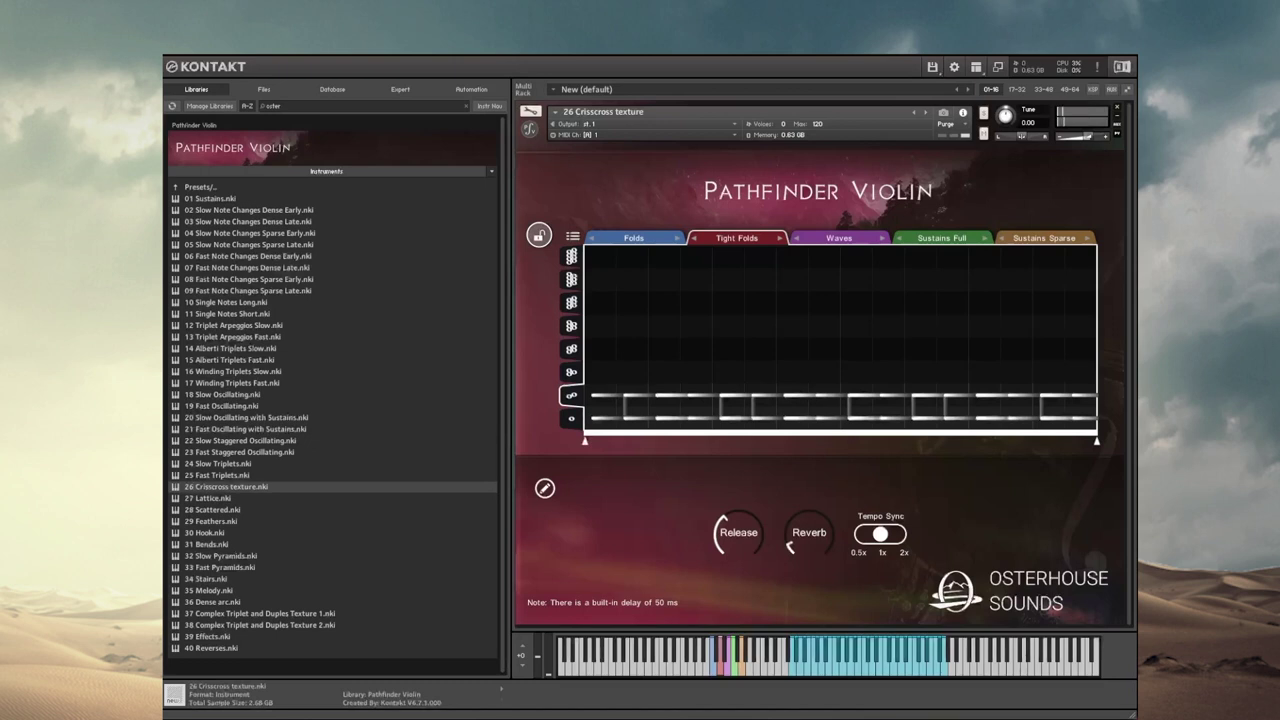
Step: Load and audition the presets 30 Hook, 35 Melody, 39 Effects and 40 Reverses
double_click(204, 532)
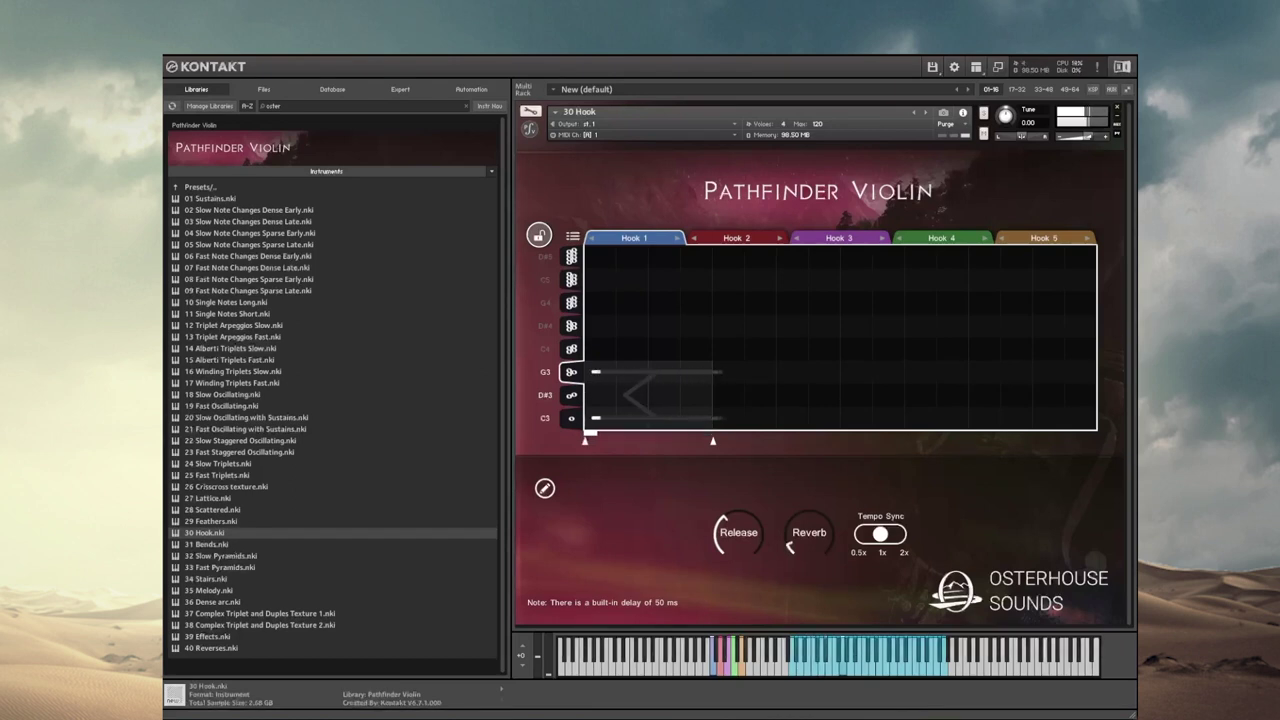
double_click(208, 590)
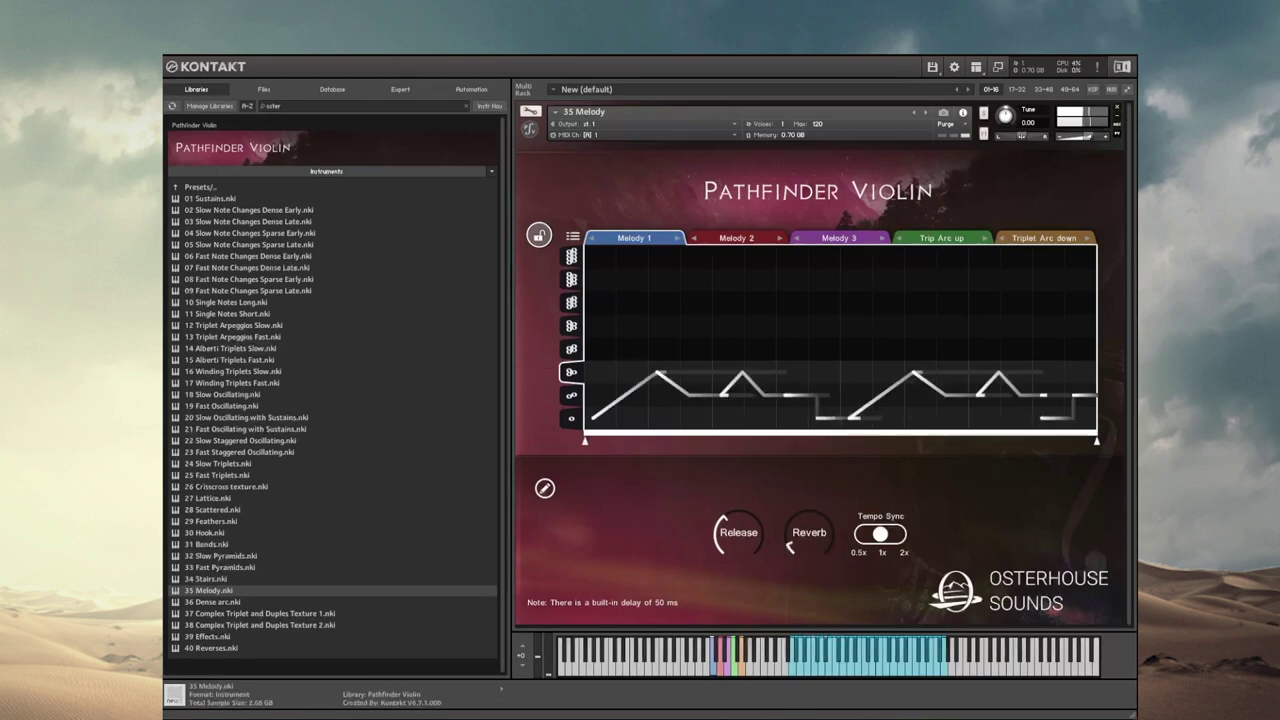
double_click(208, 636)
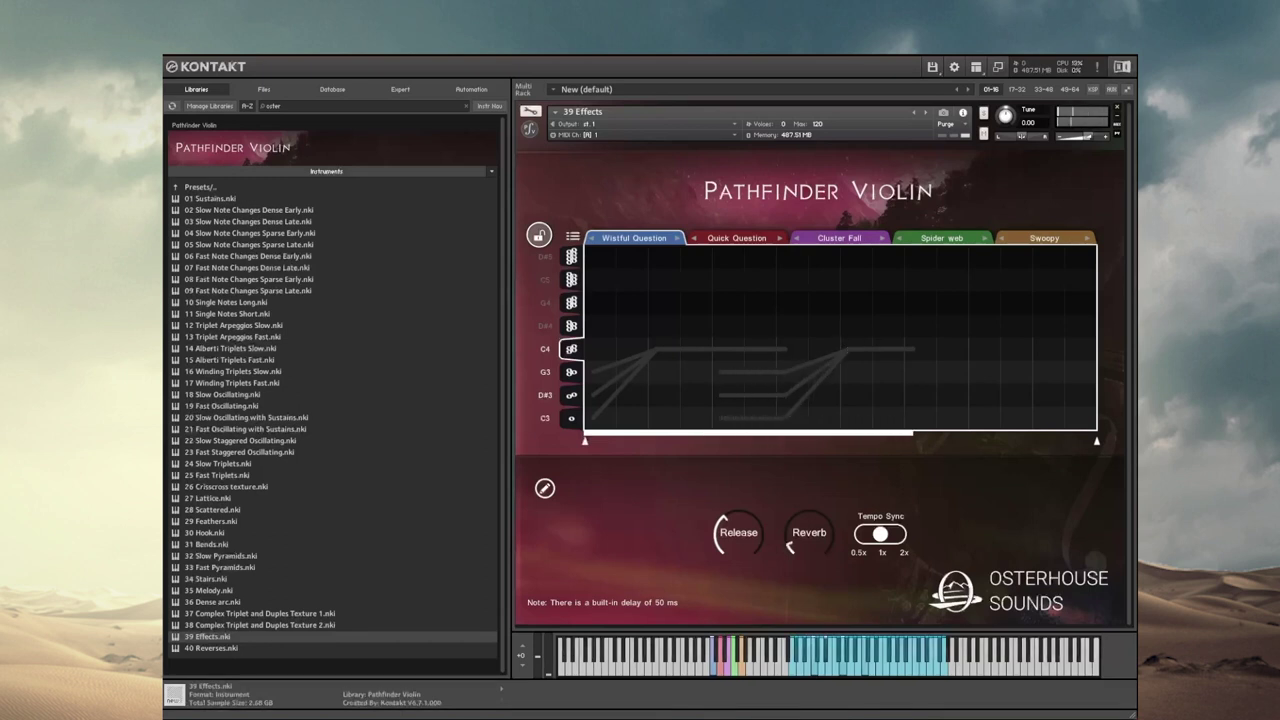
double_click(210, 648)
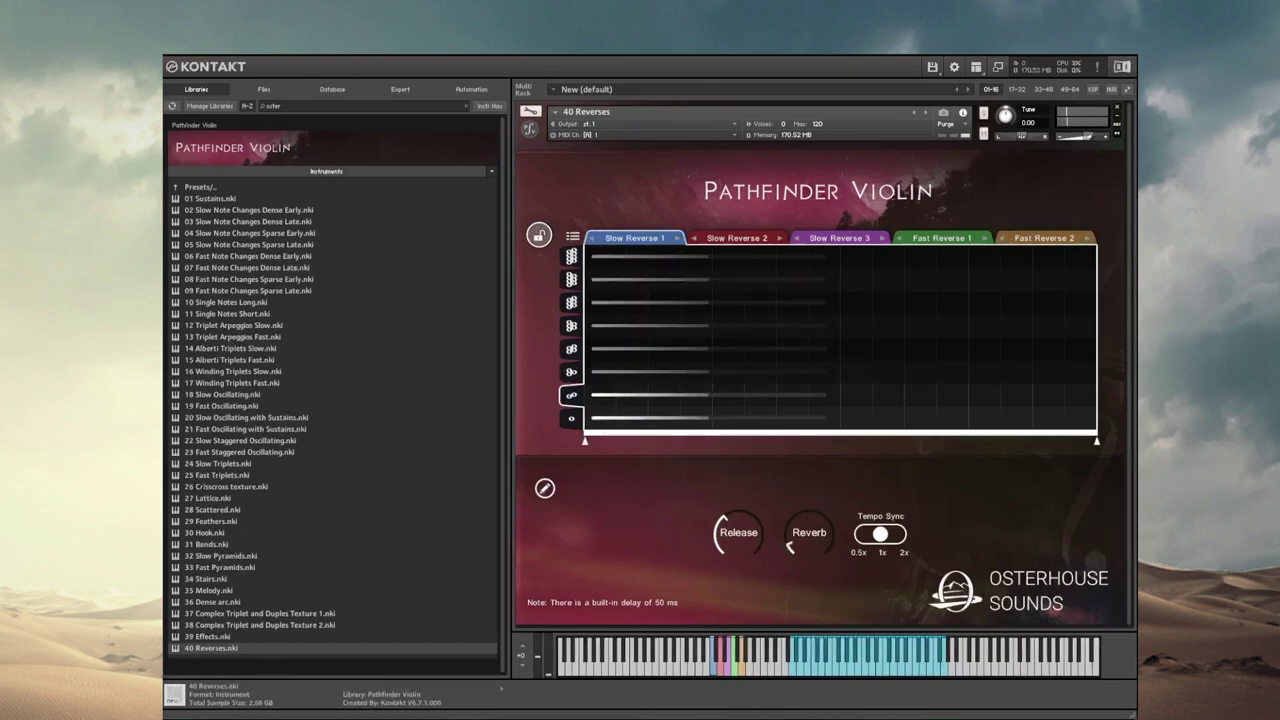
Step: Load the 35 Melody preset, try Tempo Sync at 2x and return it to 1x
double_click(210, 590)
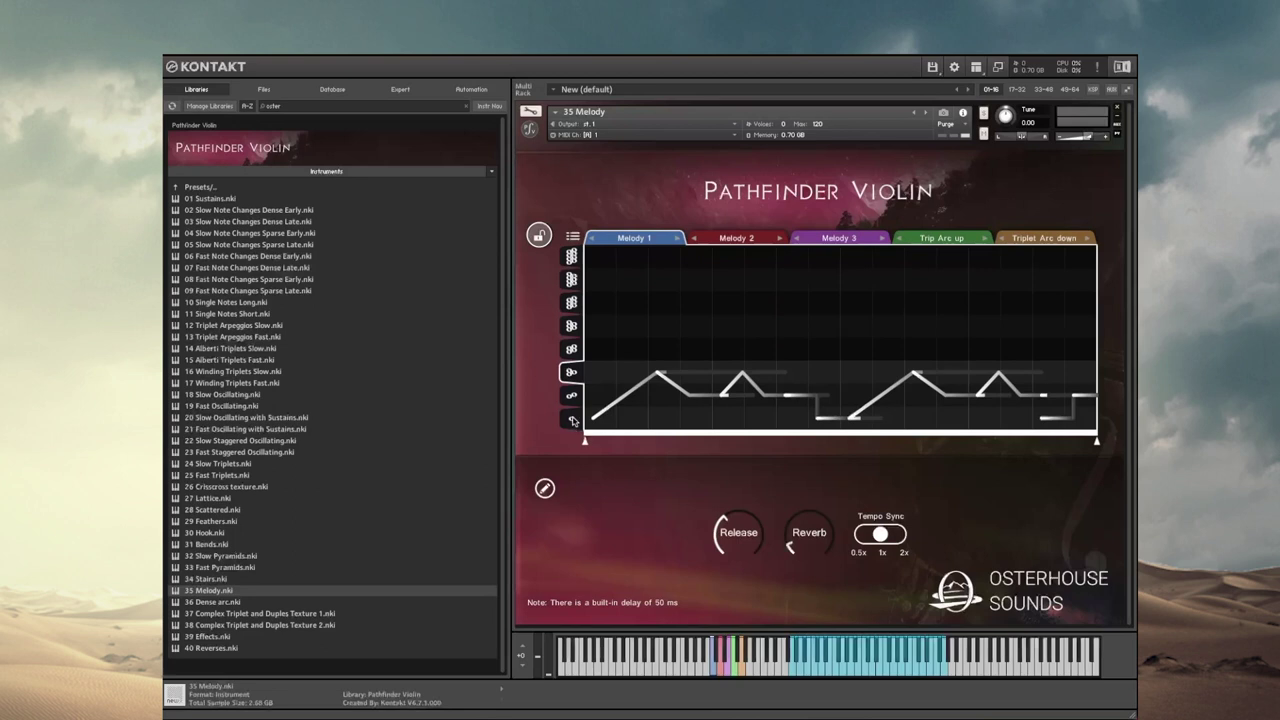
click(573, 421)
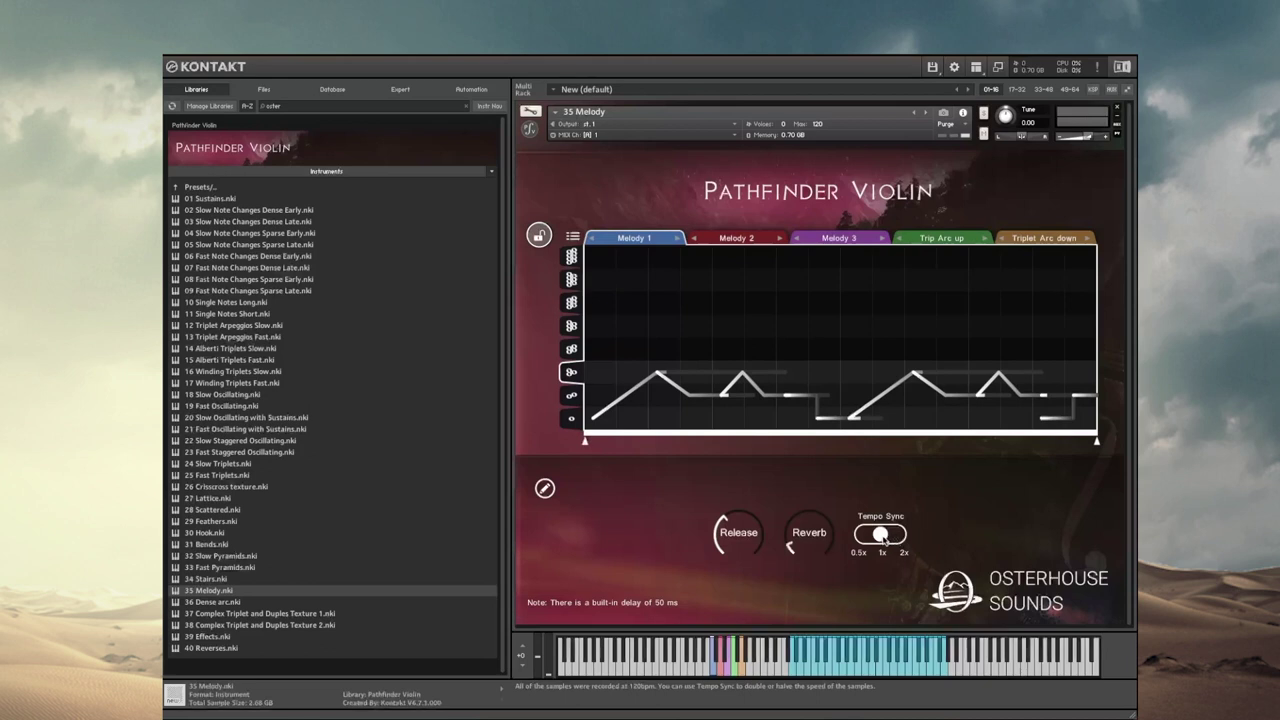
drag(884, 539, 910, 541)
click(875, 537)
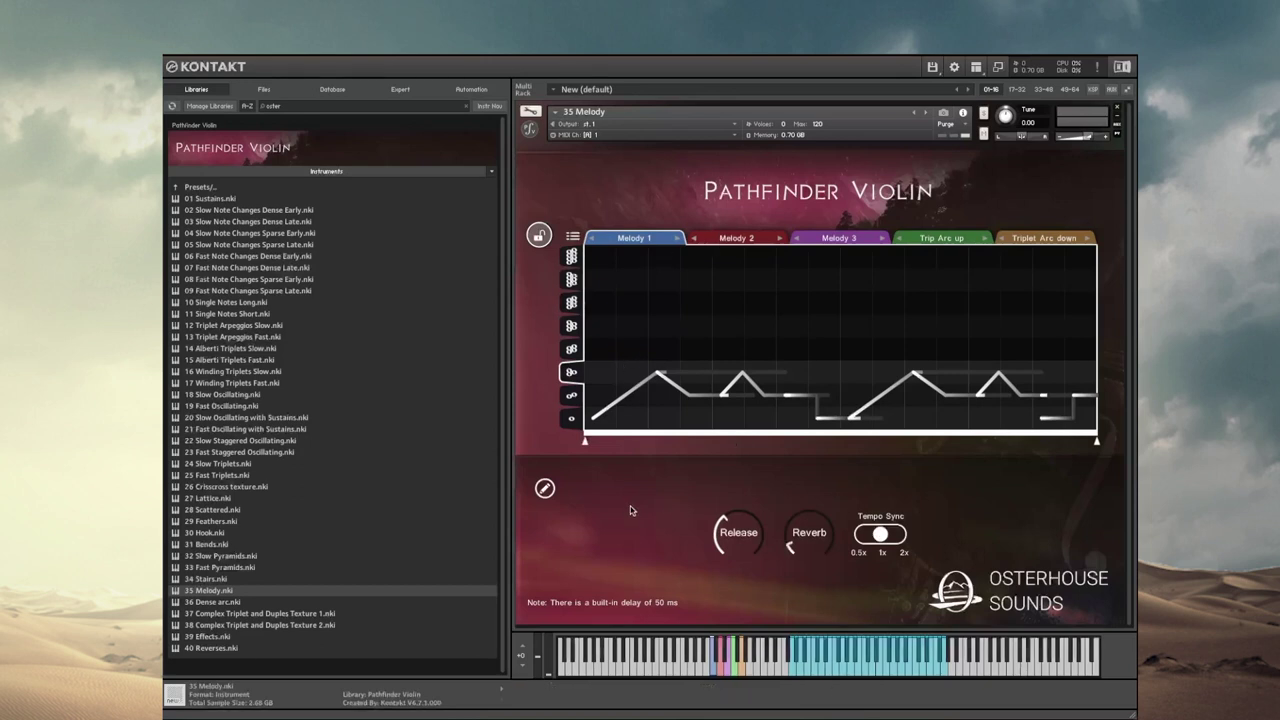
Step: Open the path editor and add a rising slide path at the start of the third row from the bottom of the grid
click(544, 489)
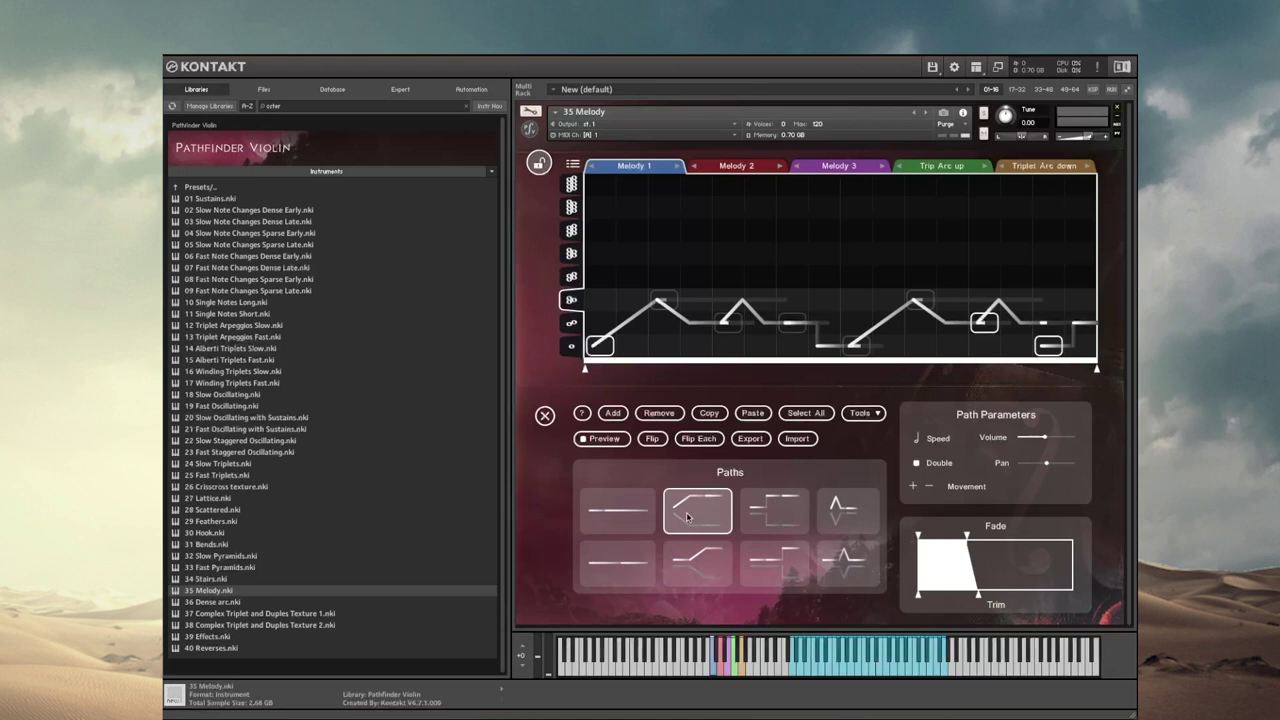
drag(687, 517, 611, 318)
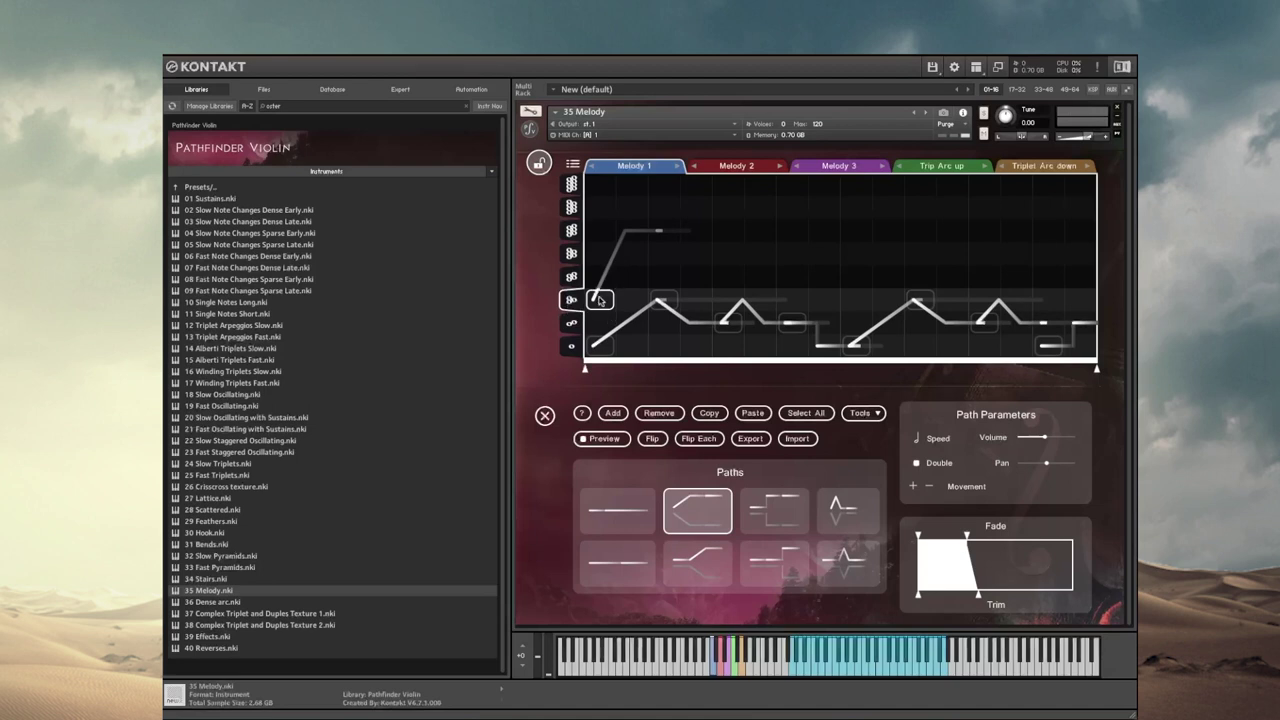
click(600, 299)
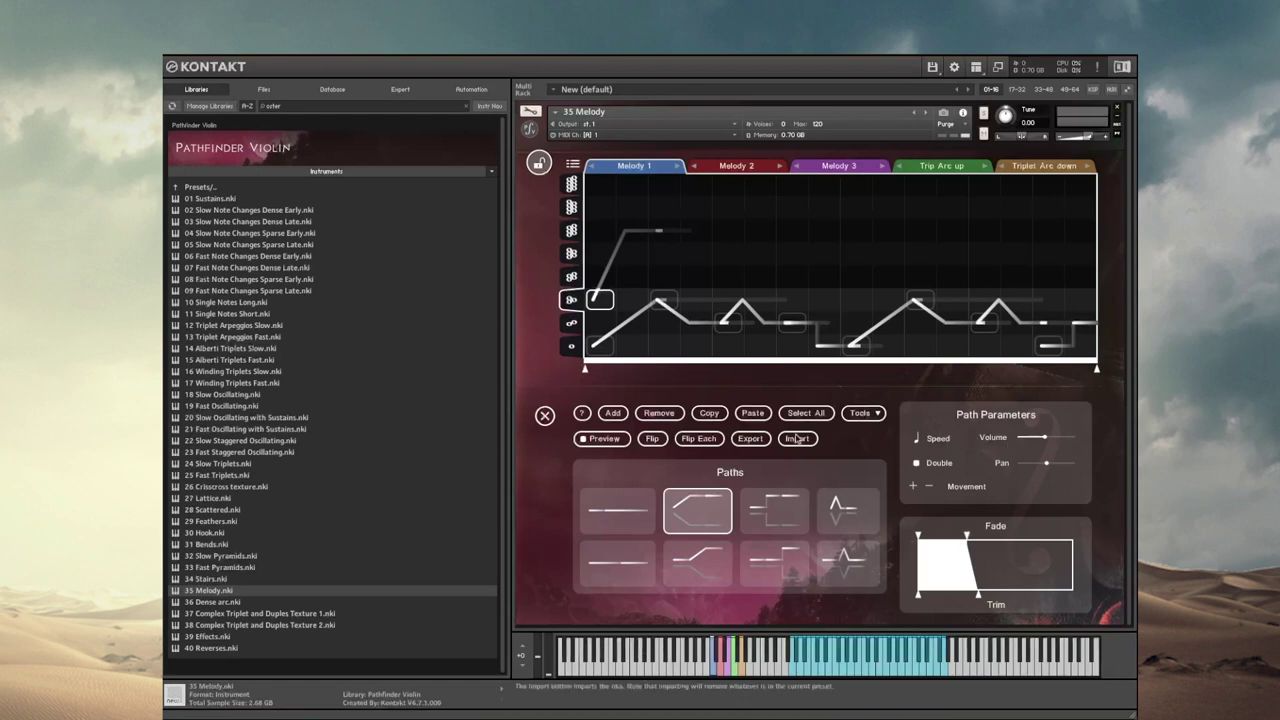
Step: Shorten the loop to the grid's first quarter, try a fade-in on the added path and reset its fades to none
drag(1096, 368, 713, 368)
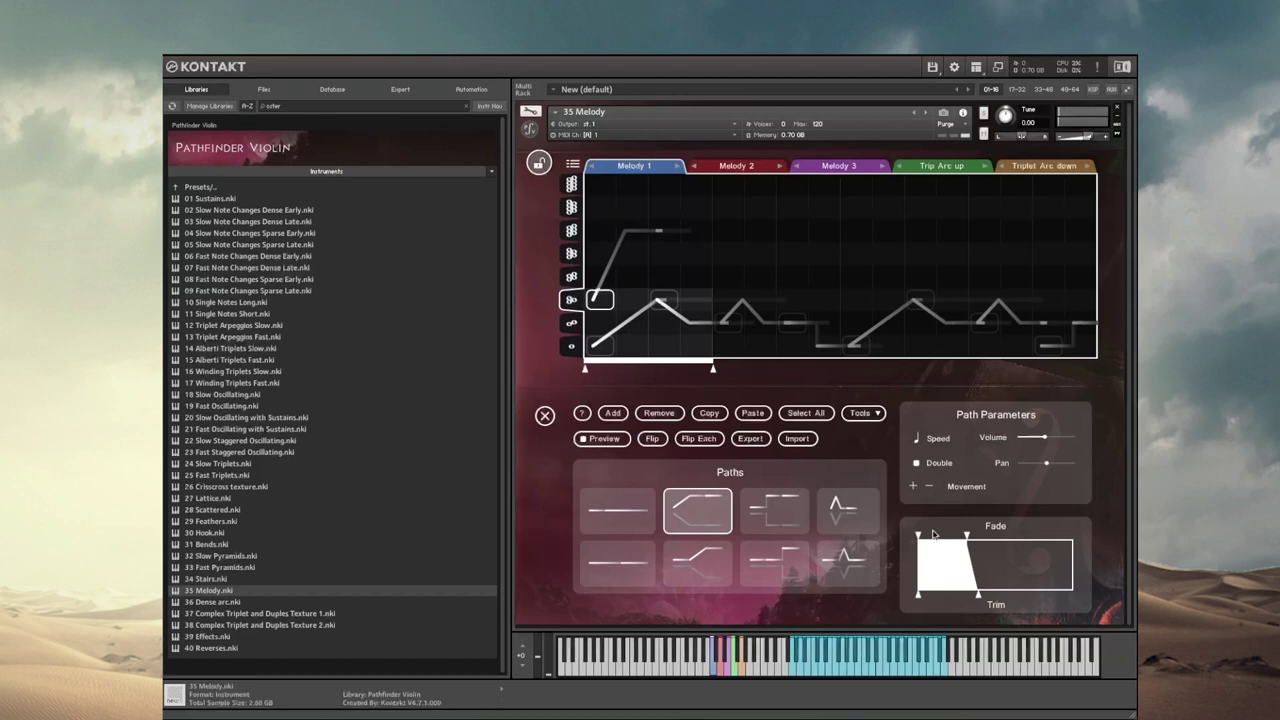
mouse_move(920, 536)
mouse_down()
mouse_move(958, 535)
mouse_move(944, 536)
mouse_up()
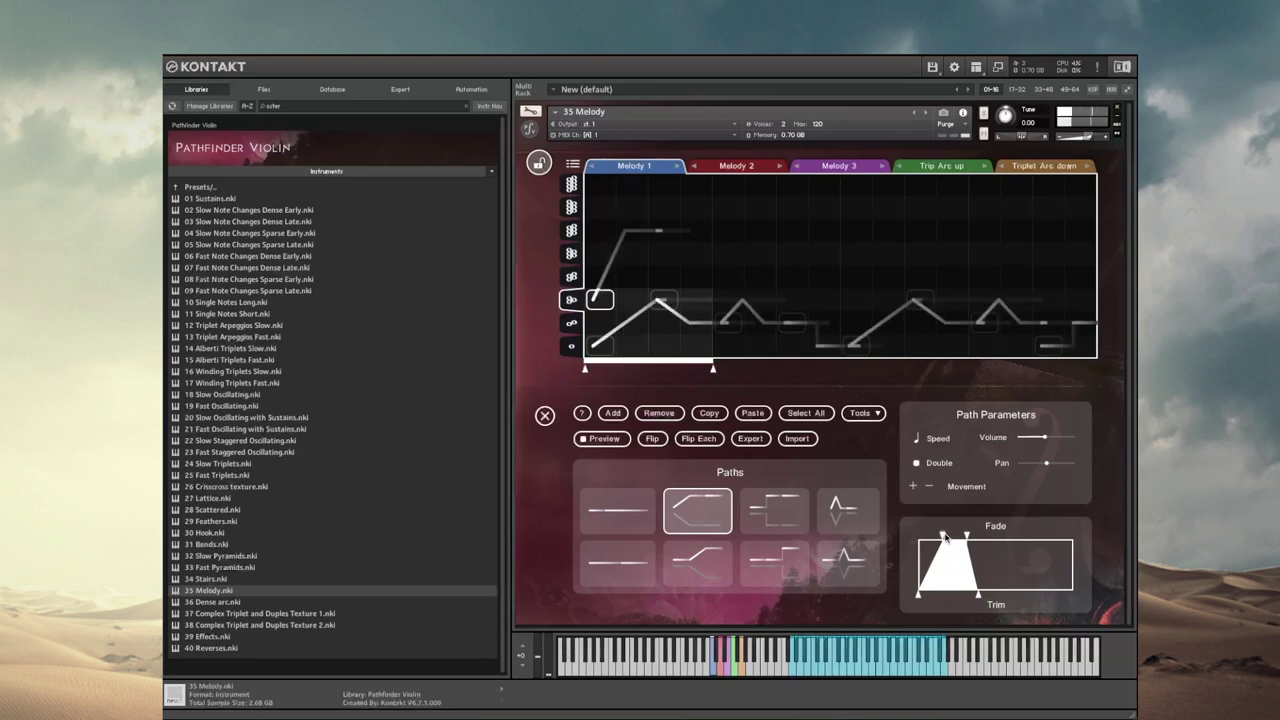
drag(944, 536, 901, 538)
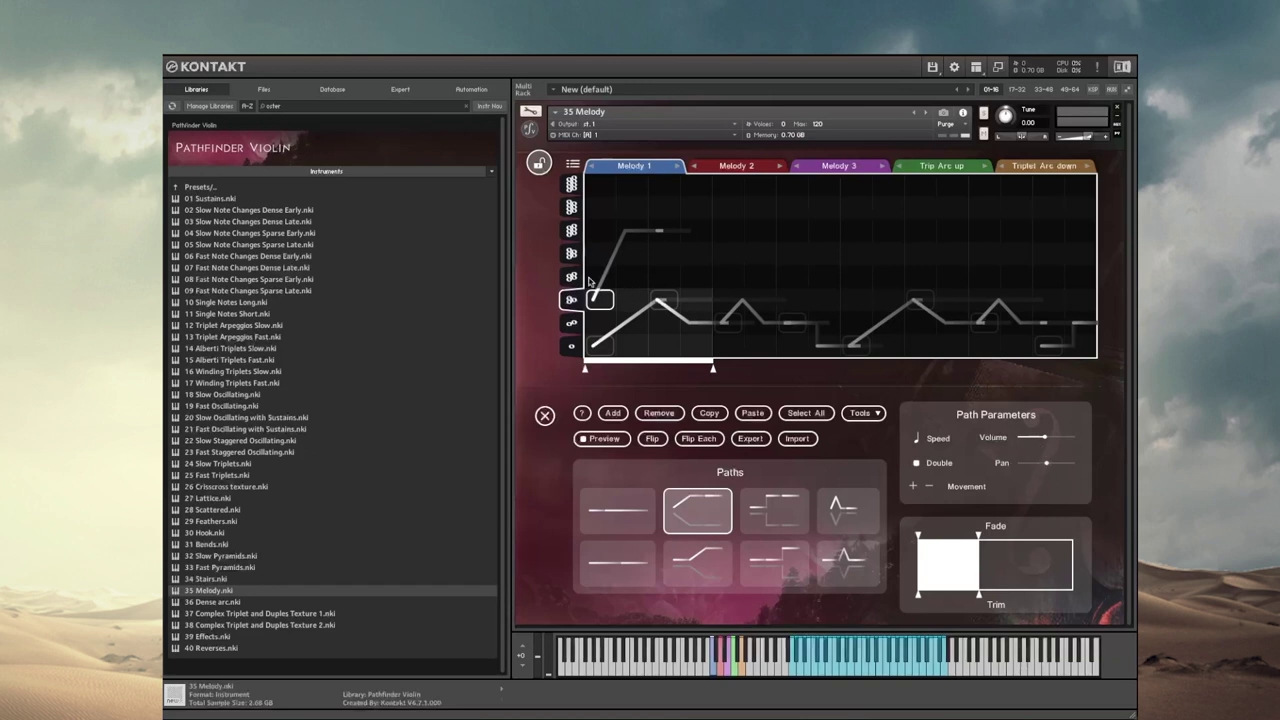
click(632, 249)
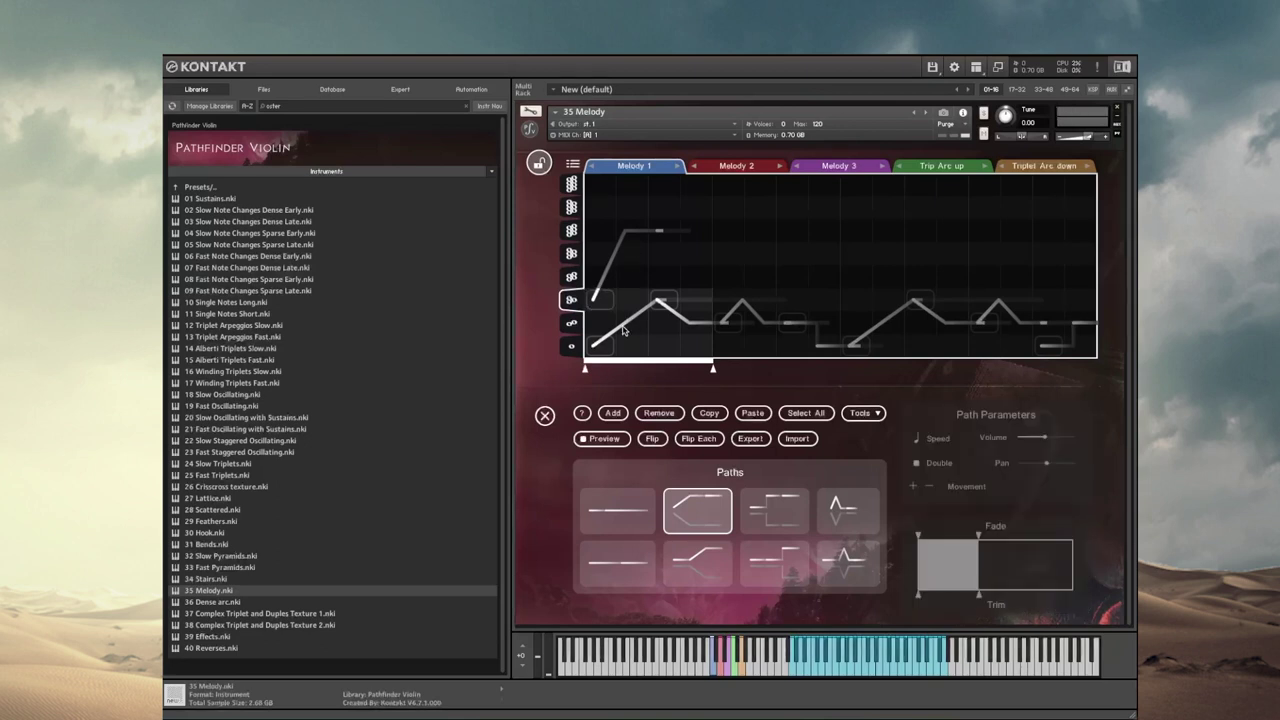
Step: Select the first path in the lowest row and extend the loop end to the middle of the grid
click(597, 346)
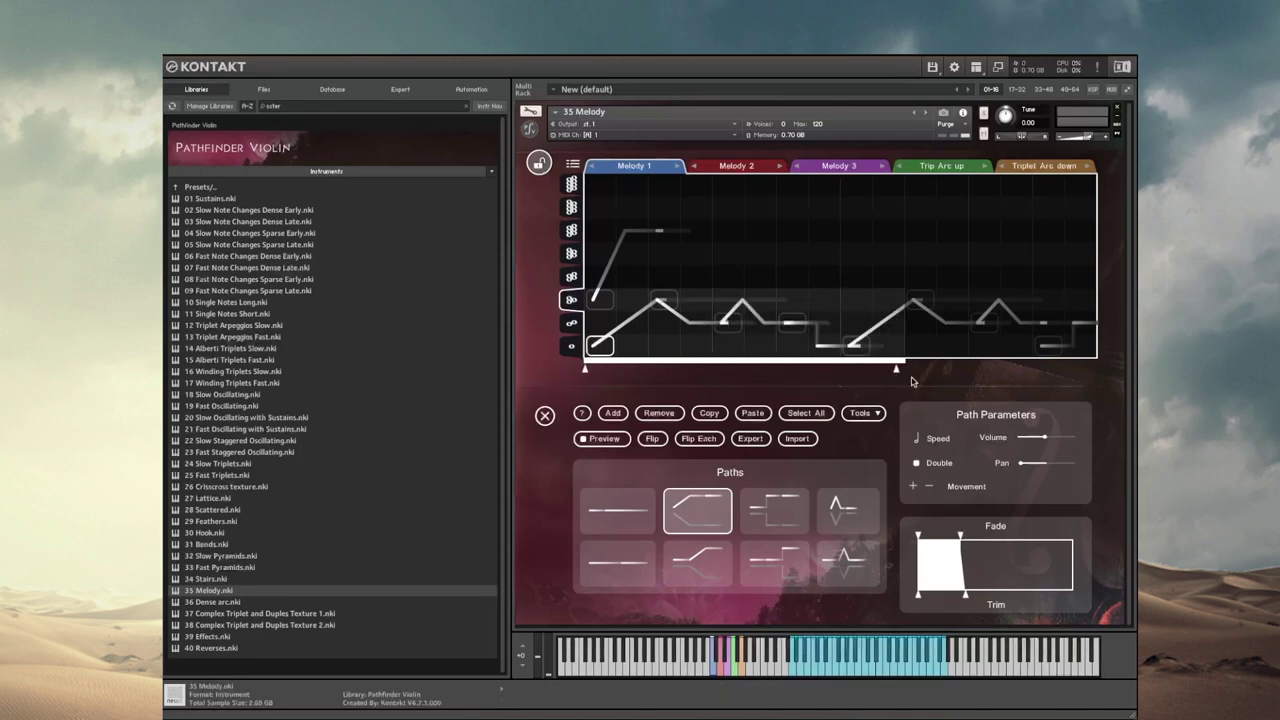
mouse_move(846, 370)
mouse_down()
mouse_move(789, 367)
mouse_move(840, 370)
mouse_up()
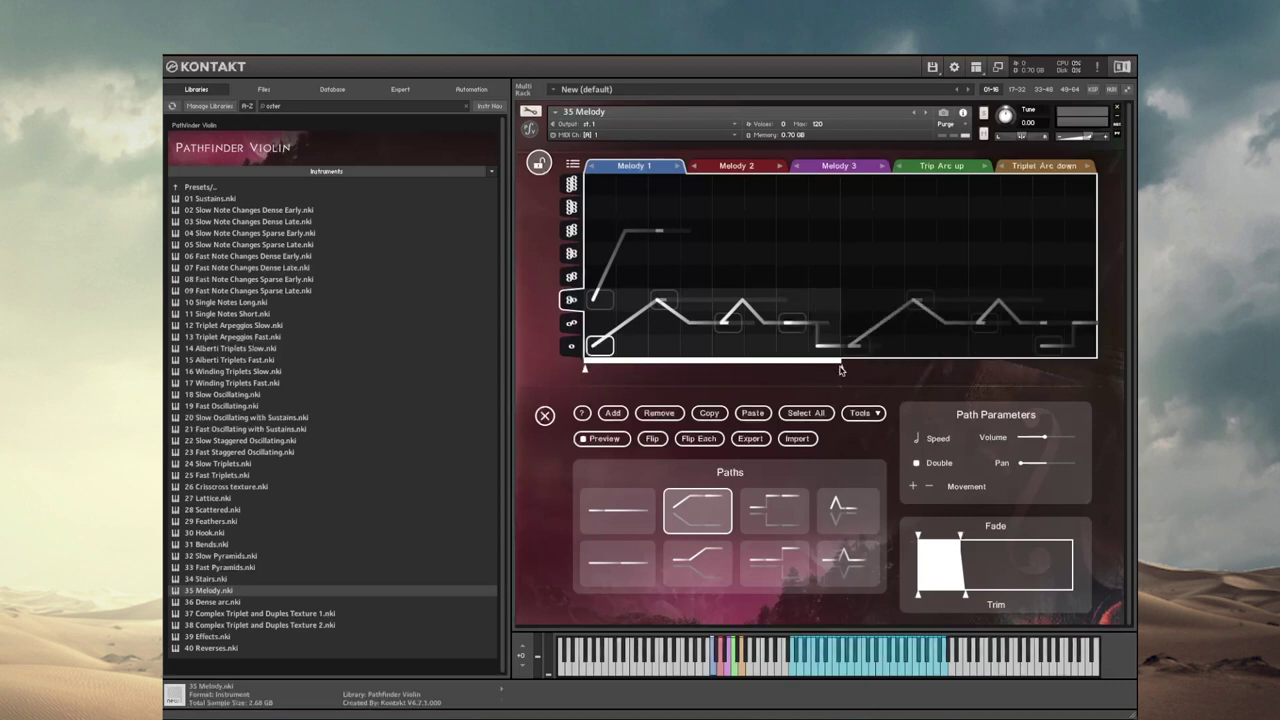
click(734, 326)
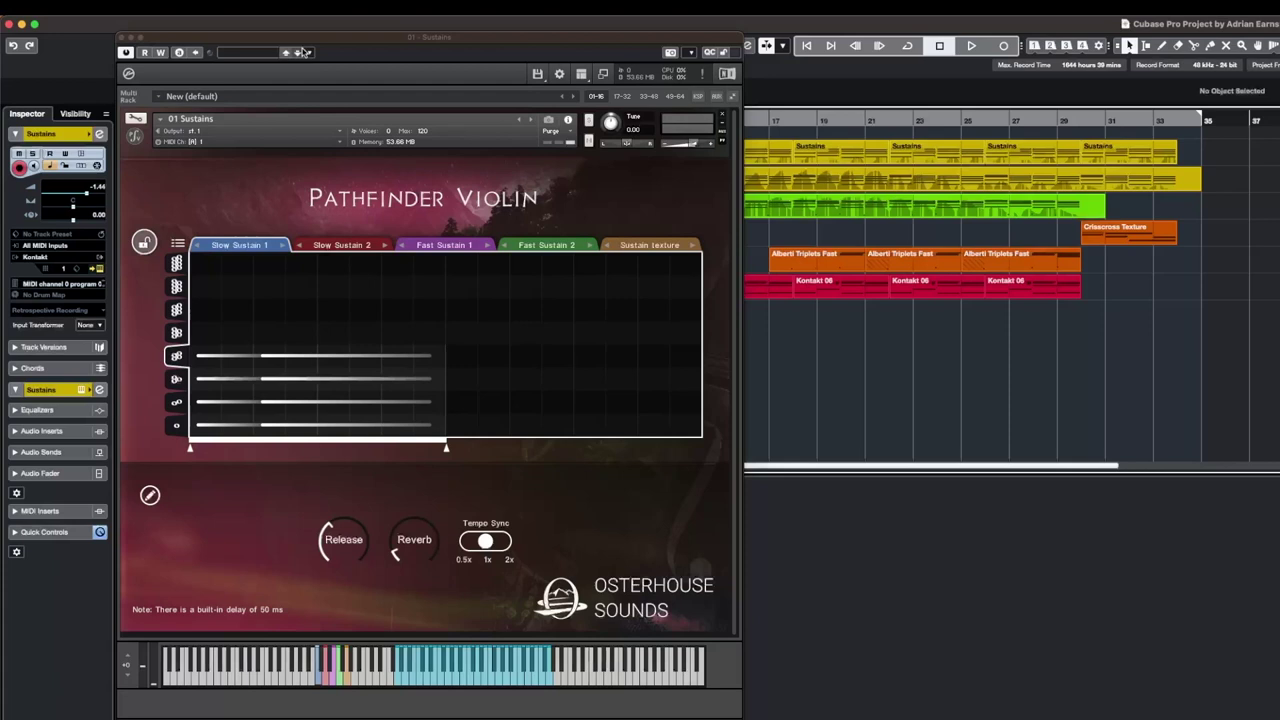
Step: In Cubase, solo the Sustains track, play it back with its instrument window in view, and stop playback
drag(315, 42, 336, 175)
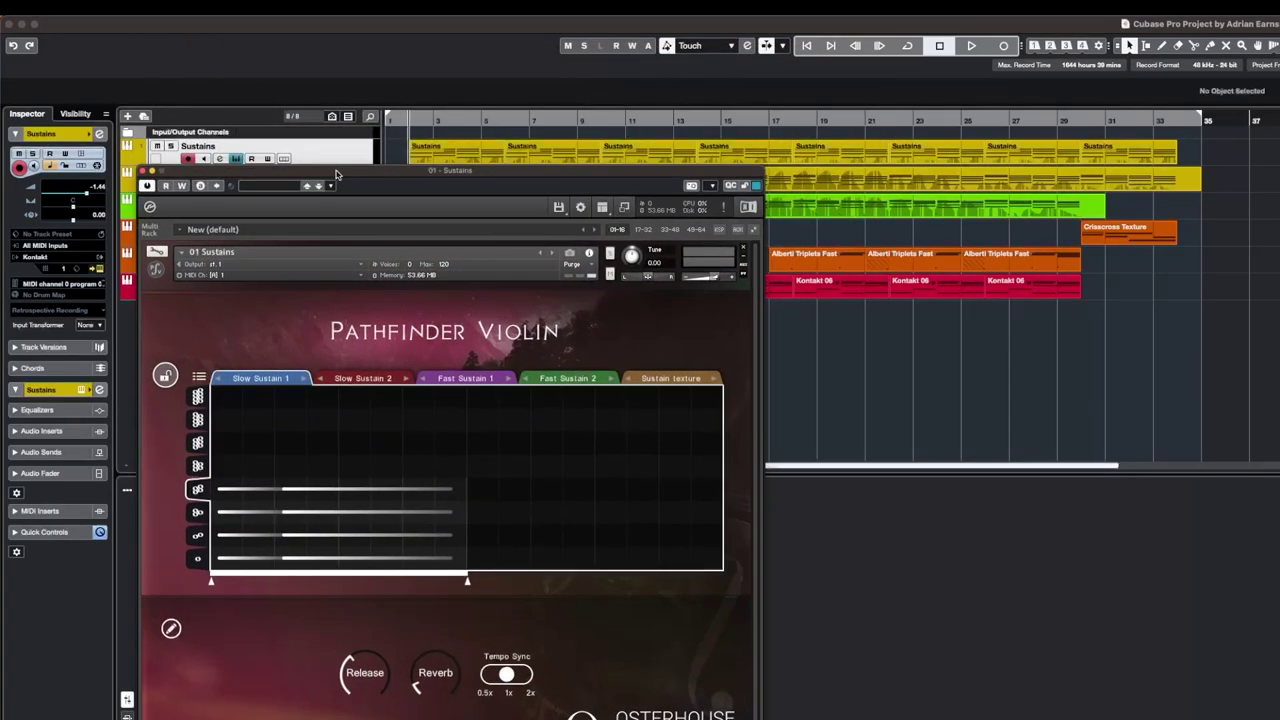
click(171, 147)
drag(253, 174, 235, 166)
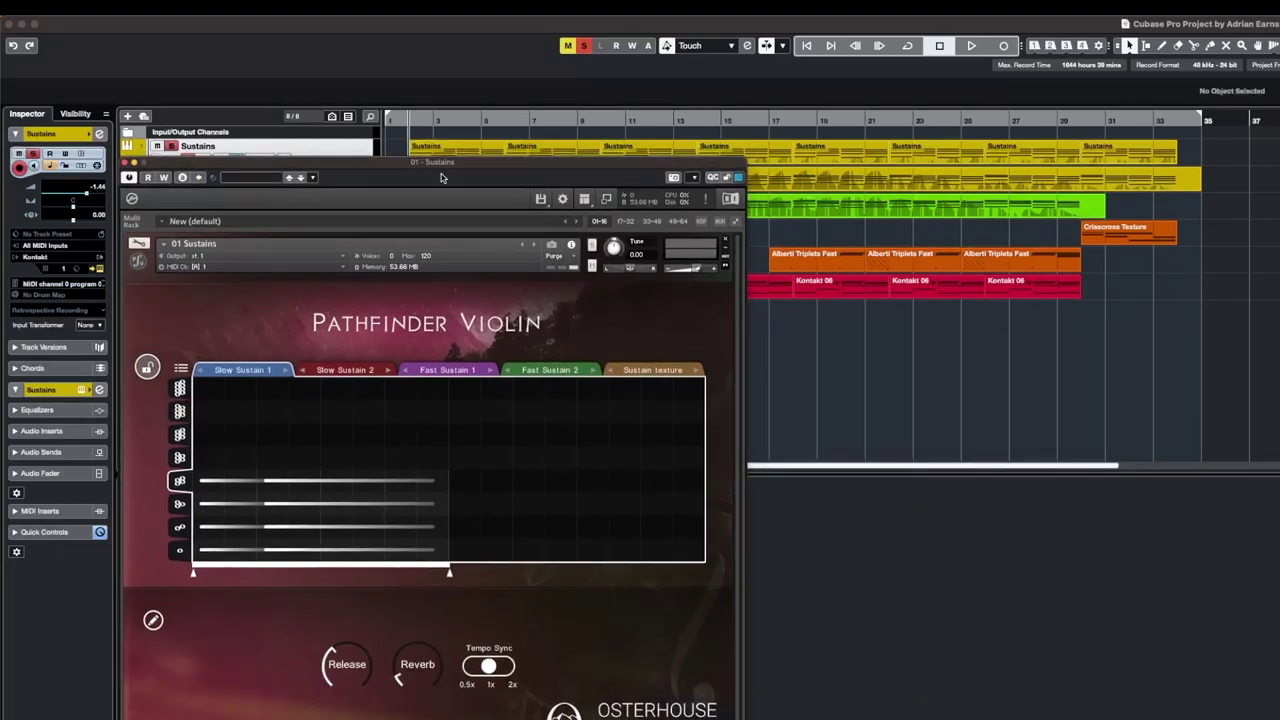
key(space)
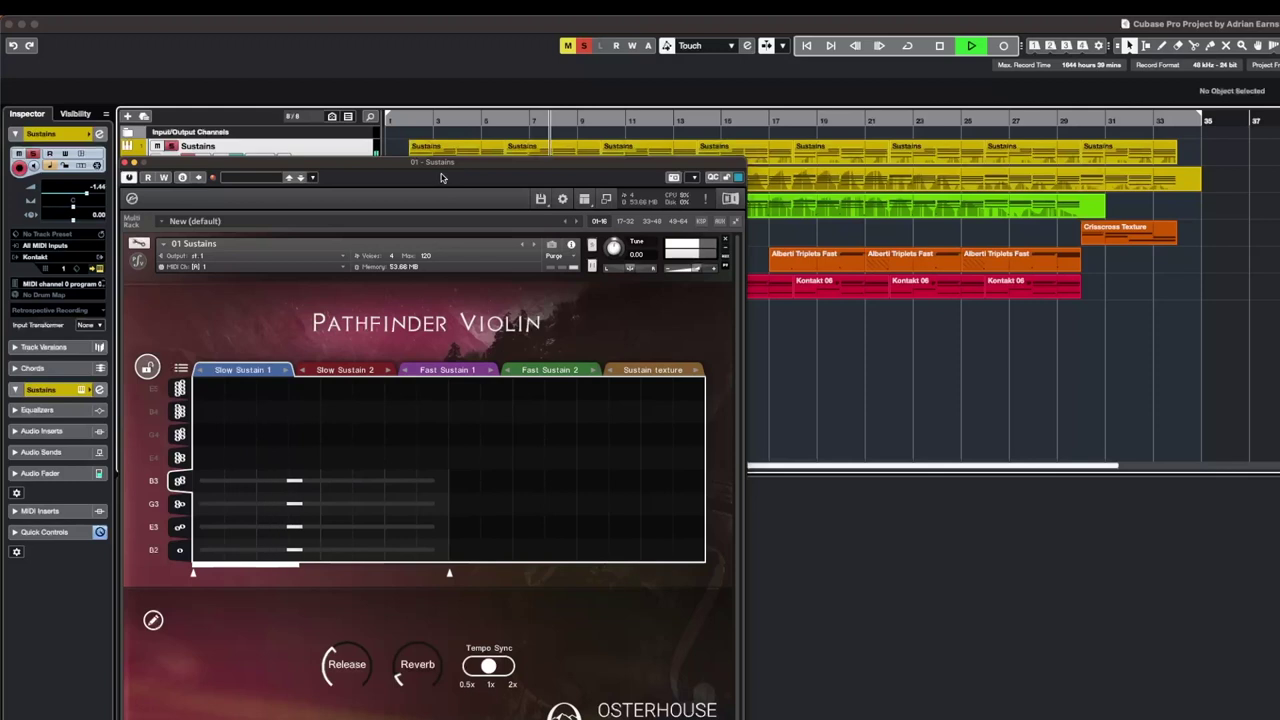
key(space)
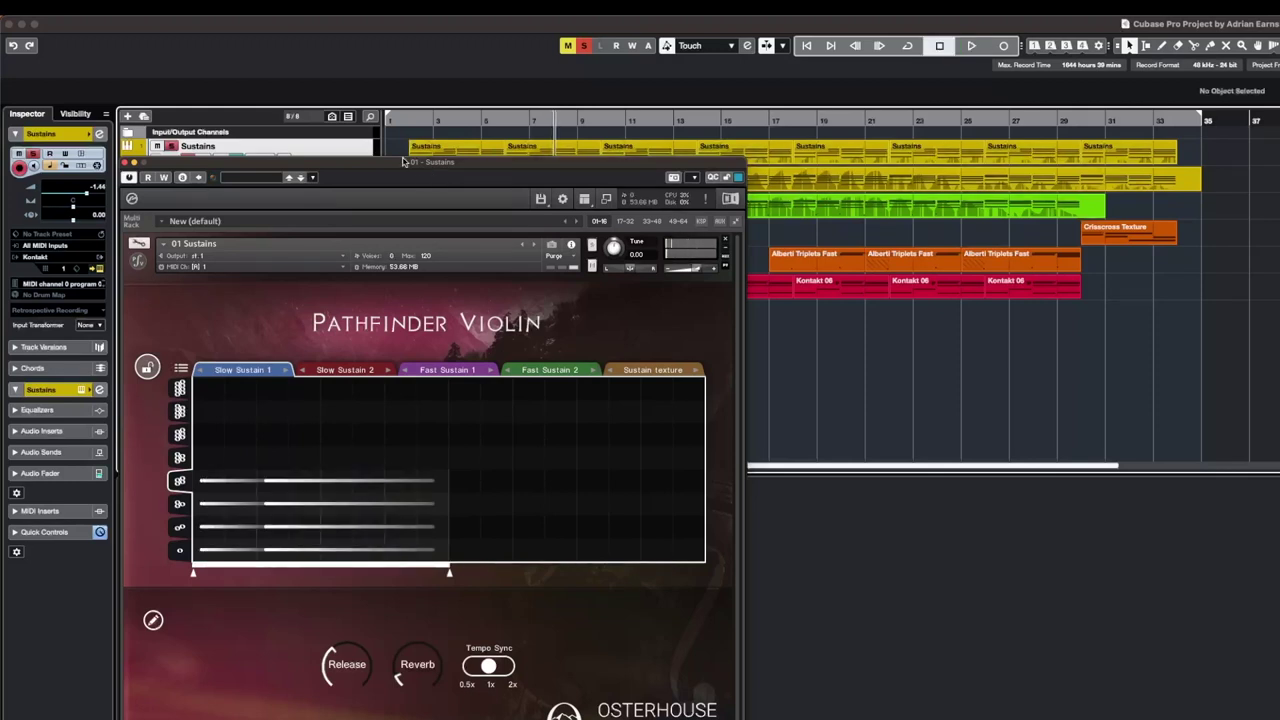
Step: Switch the solo from Sustains to the Slow Oscillating track, close the Sustains instrument window and select the Slow Oscillating track
drag(377, 166, 468, 134)
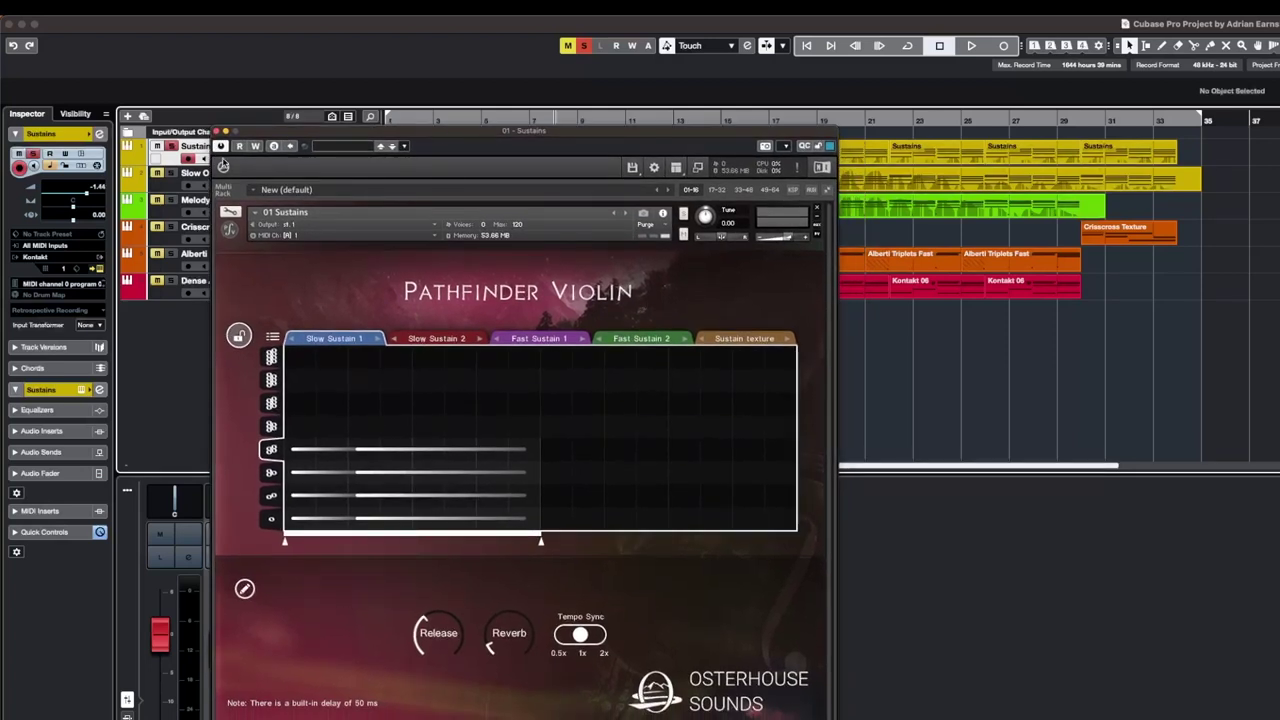
click(171, 147)
click(171, 173)
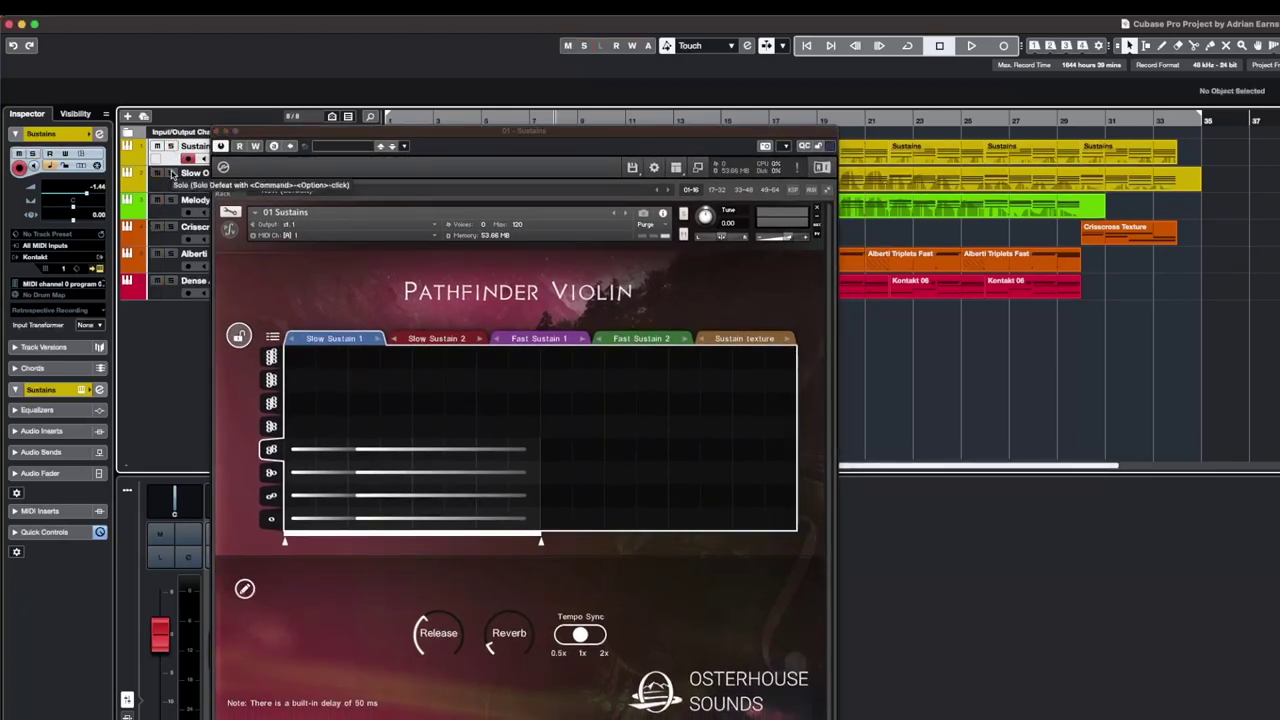
click(218, 132)
click(340, 180)
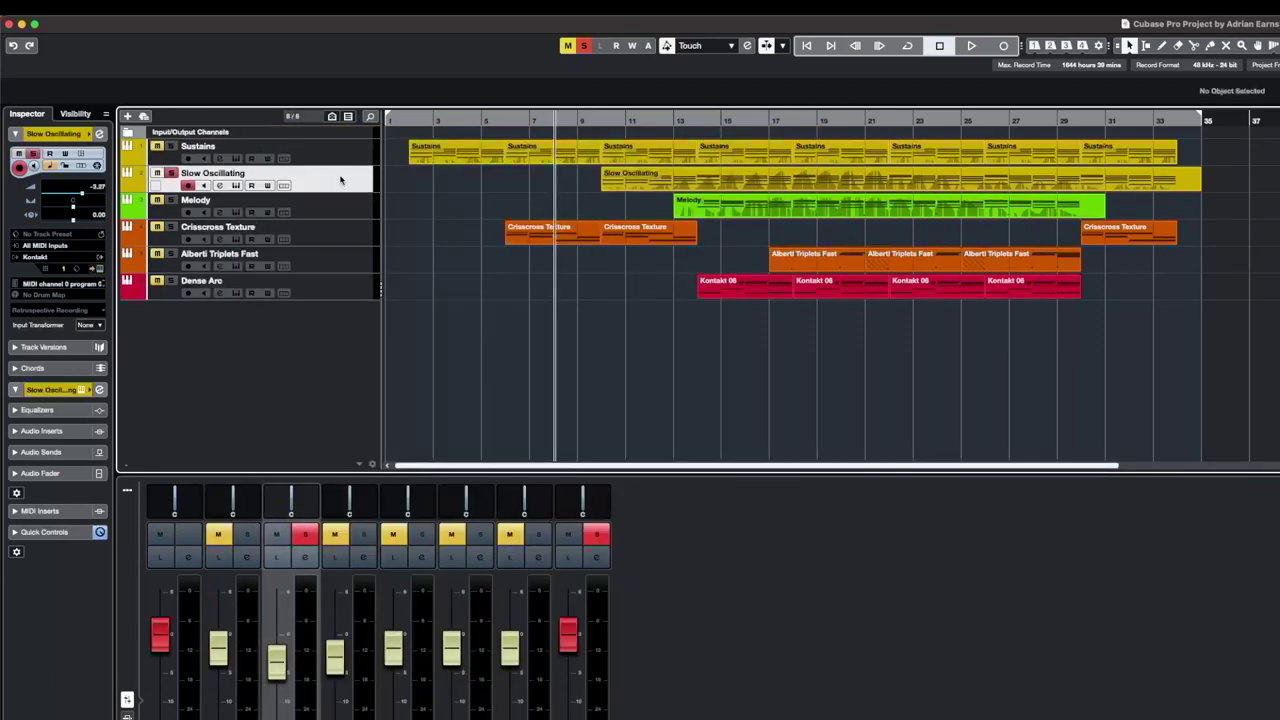
Step: Open the Slow Oscillating track's instrument and start playback from the beginning of its part
click(100, 268)
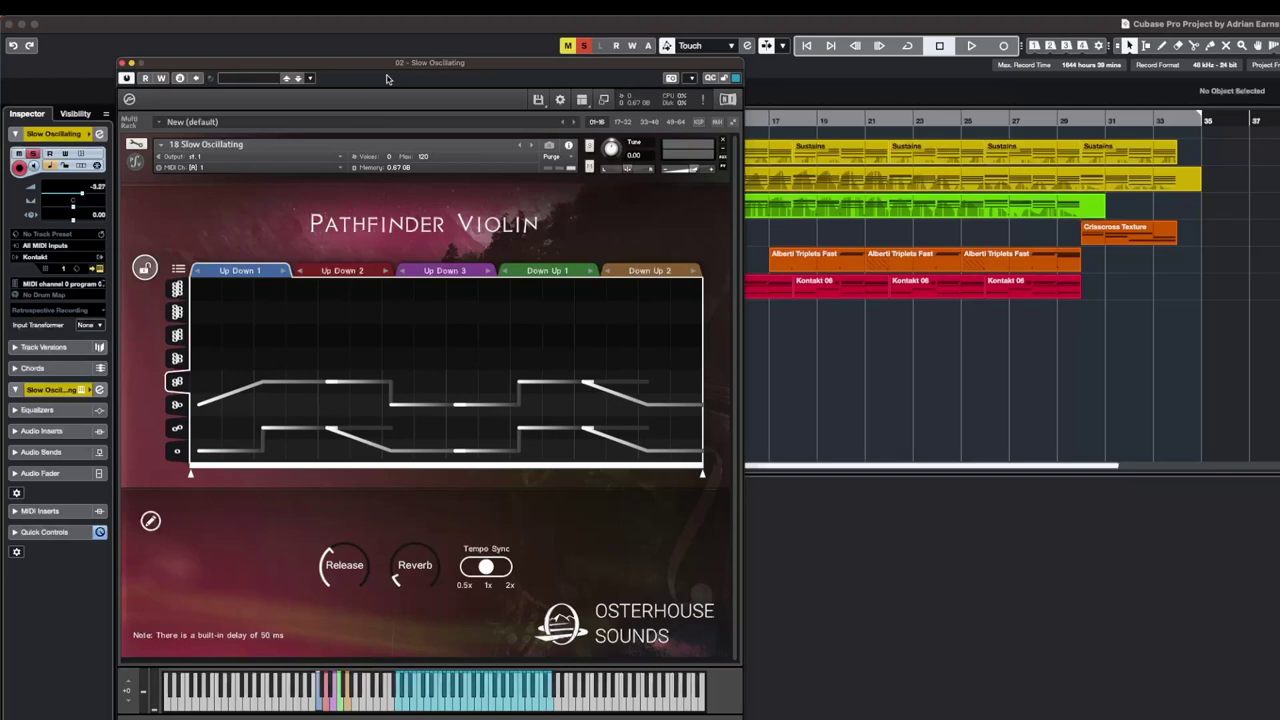
drag(390, 68, 388, 202)
click(600, 118)
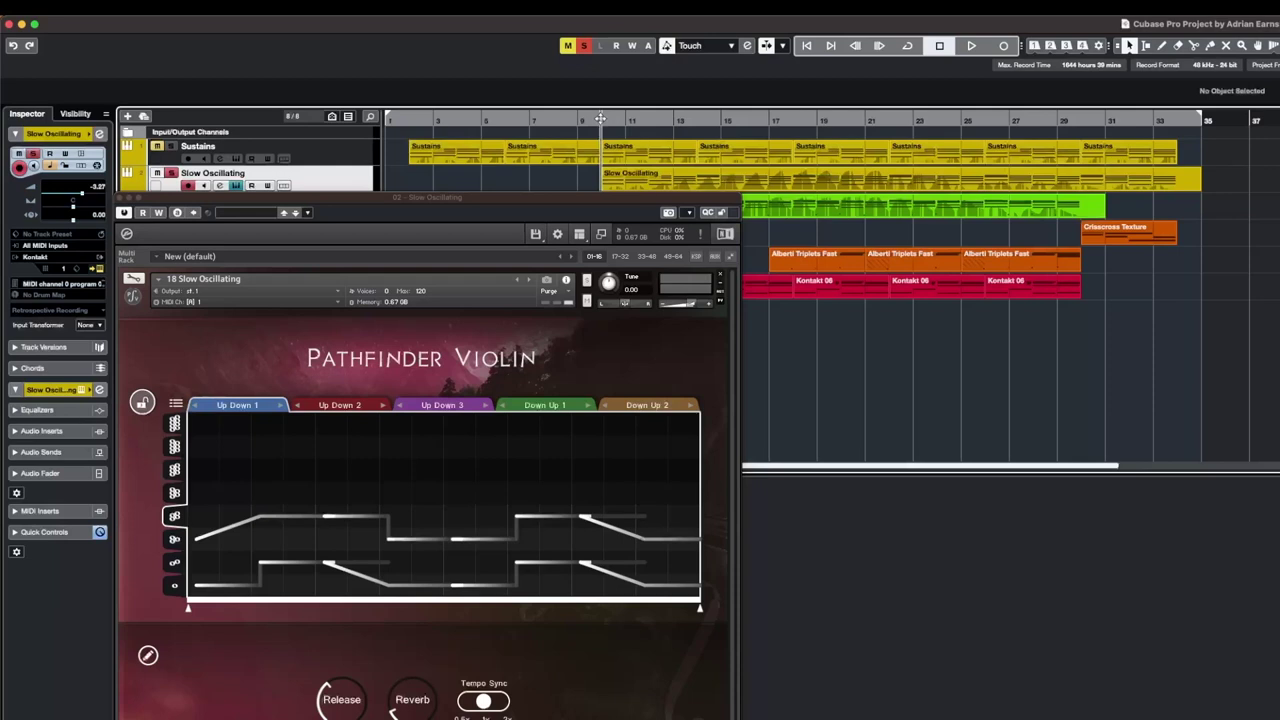
key(space)
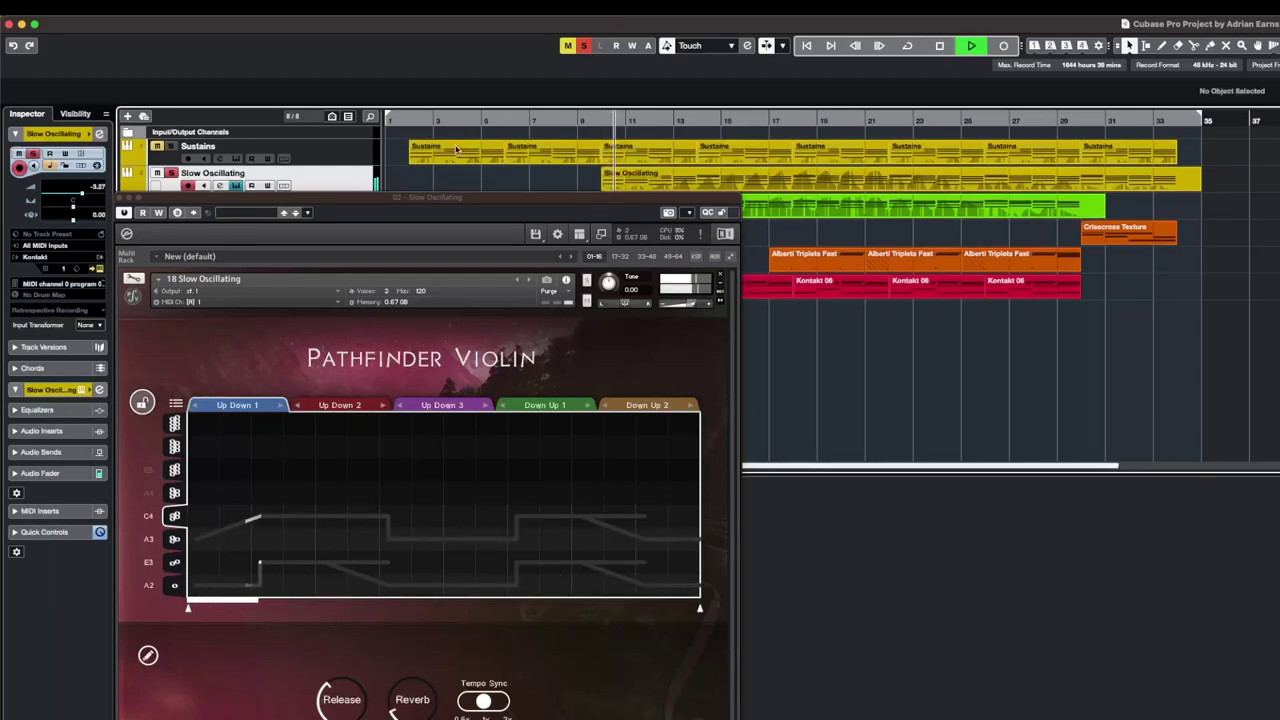
Step: Listen to Slow Oscillating together with the soloed Sustains track, keeping the instrument window in view, and stop playback
drag(469, 200, 463, 131)
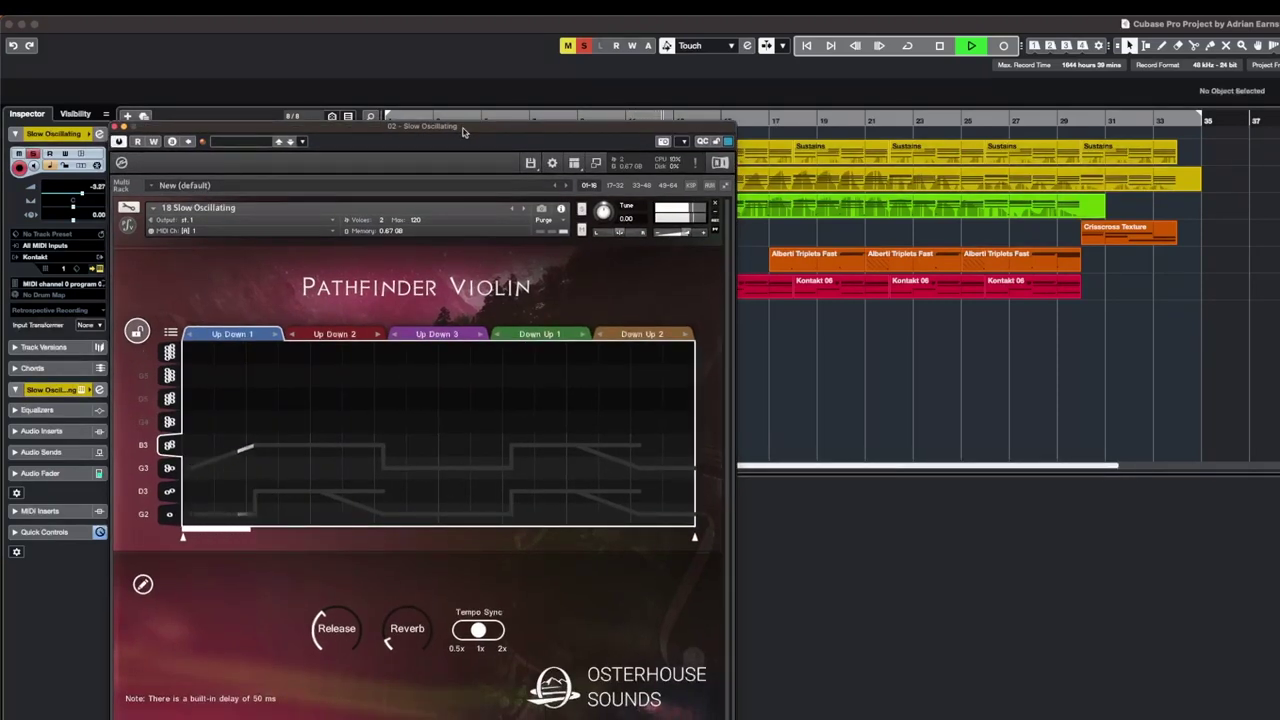
drag(460, 133, 472, 218)
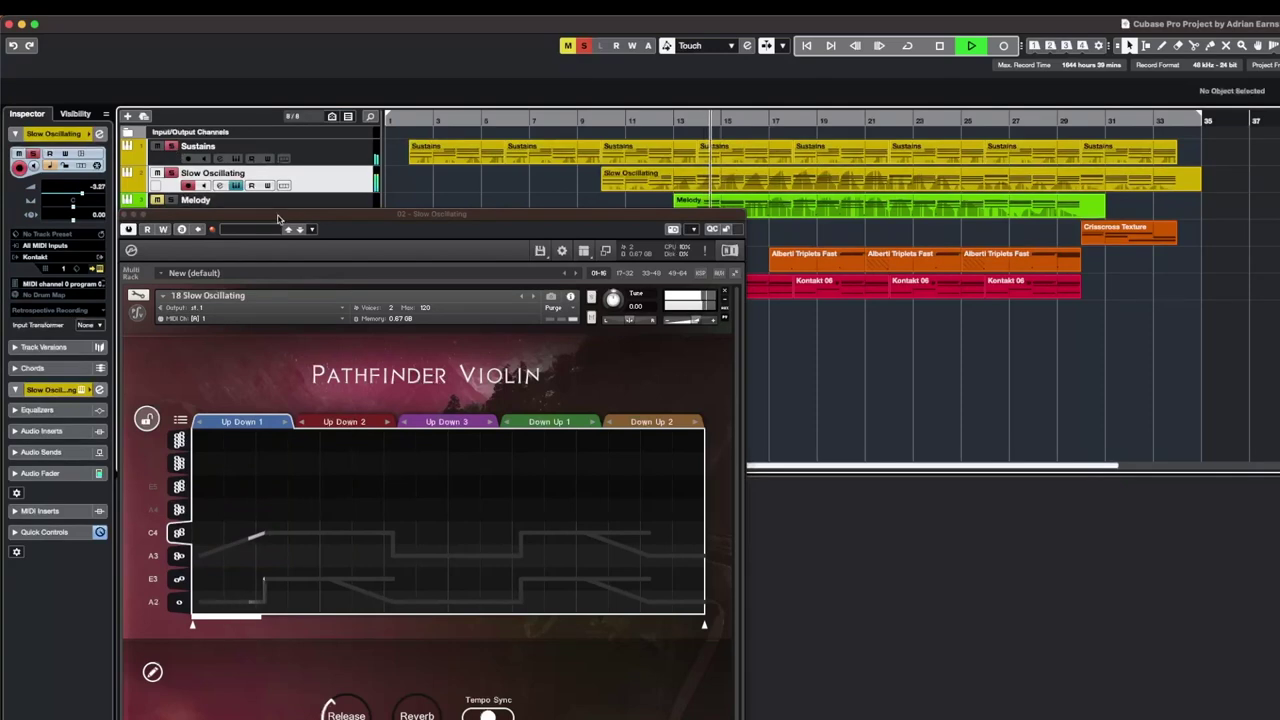
drag(285, 219, 290, 160)
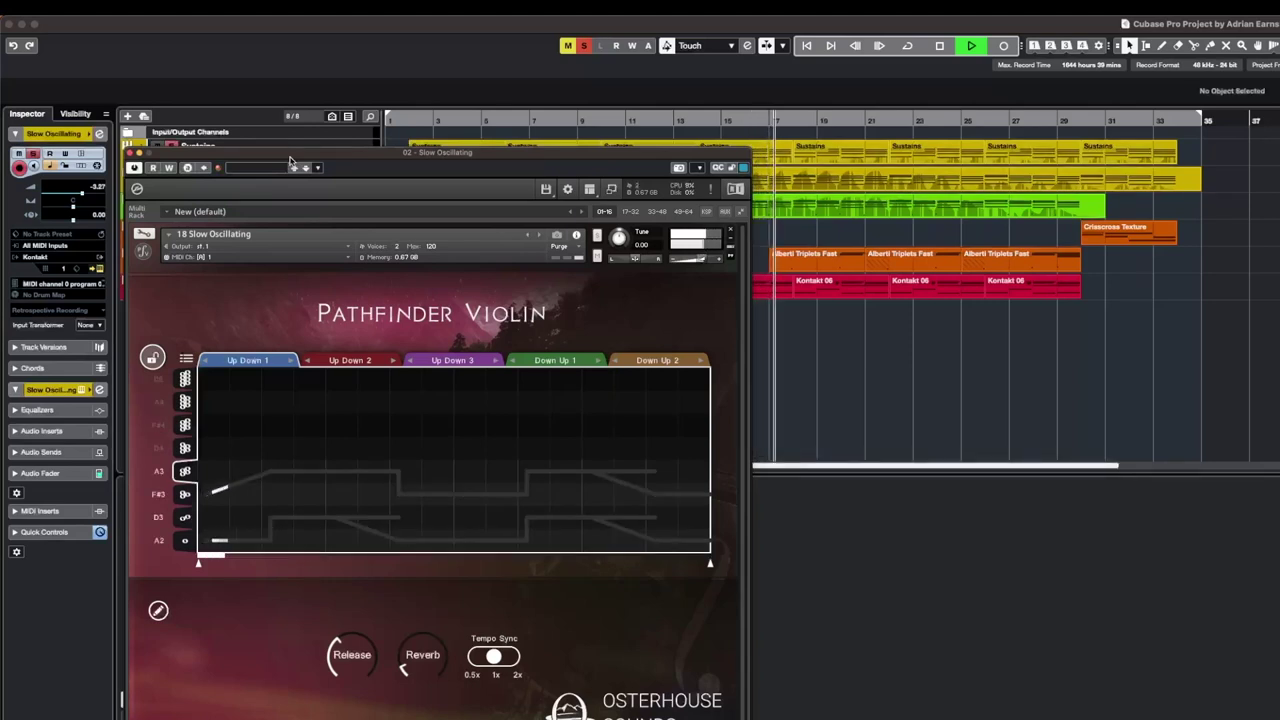
key(space)
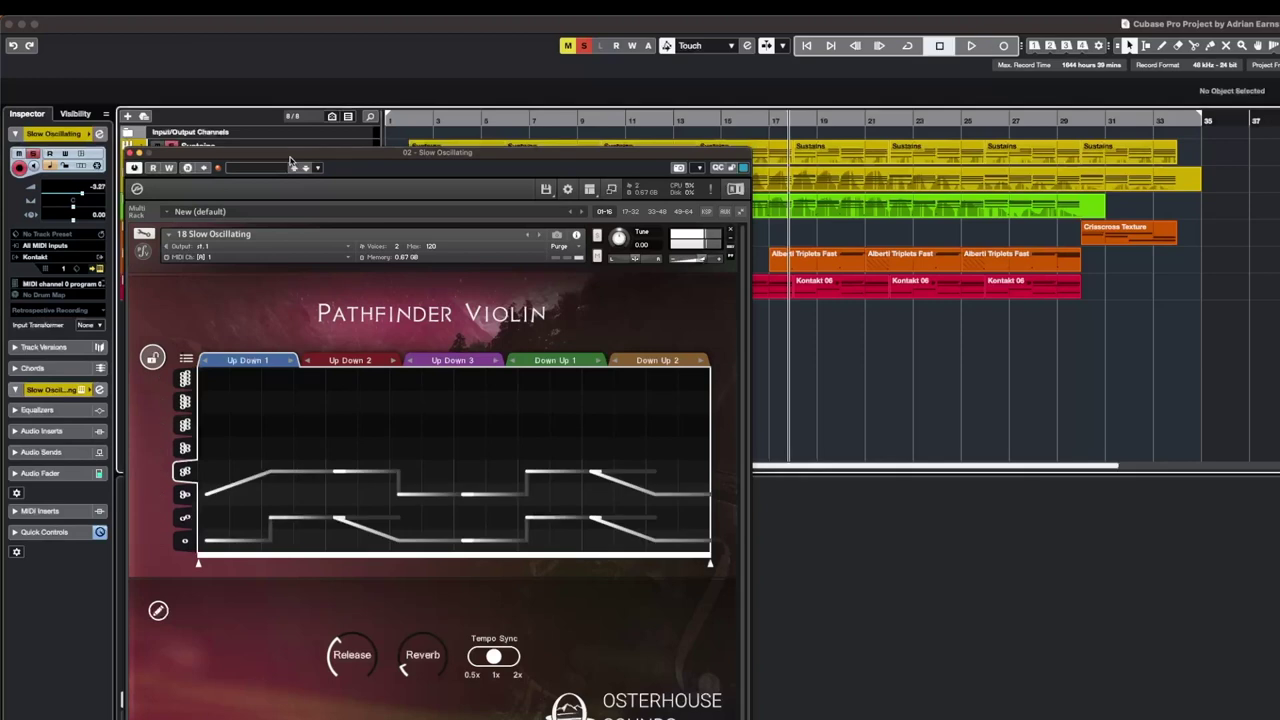
Step: Close the Slow Oscillating instrument window, switch the solo from Sustains to Melody, and select the Melody track
click(131, 155)
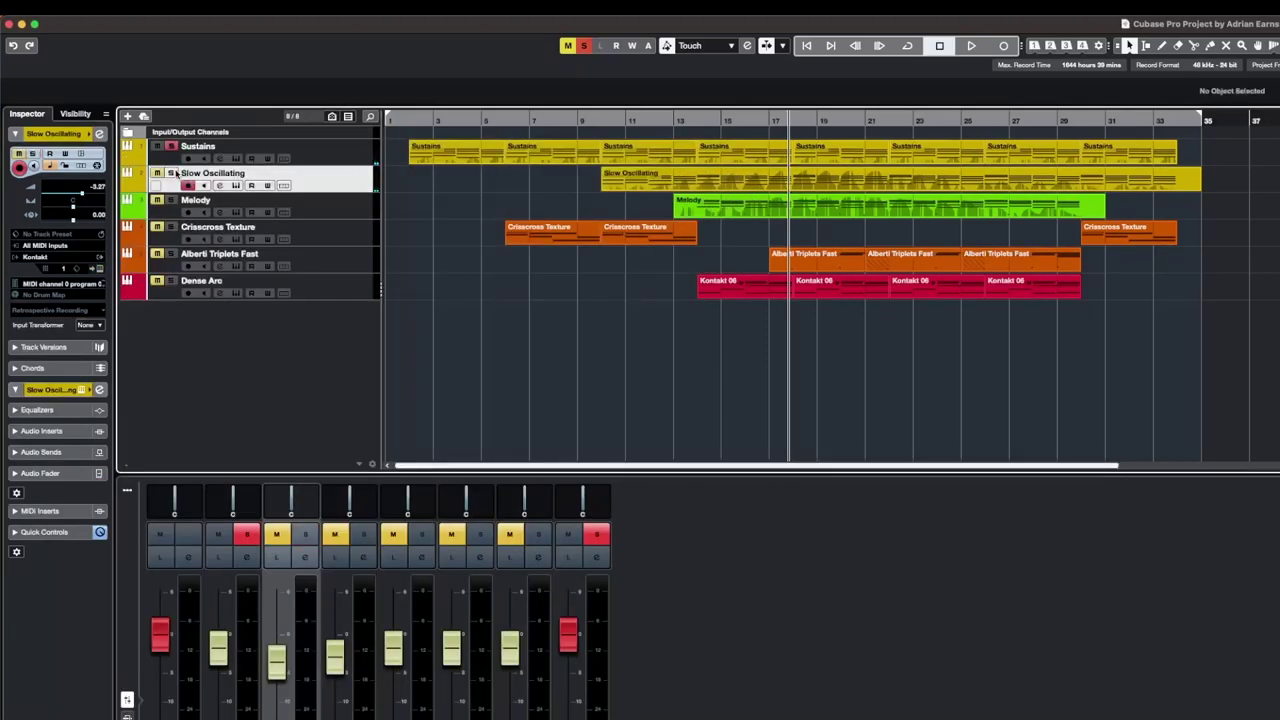
click(171, 146)
click(172, 201)
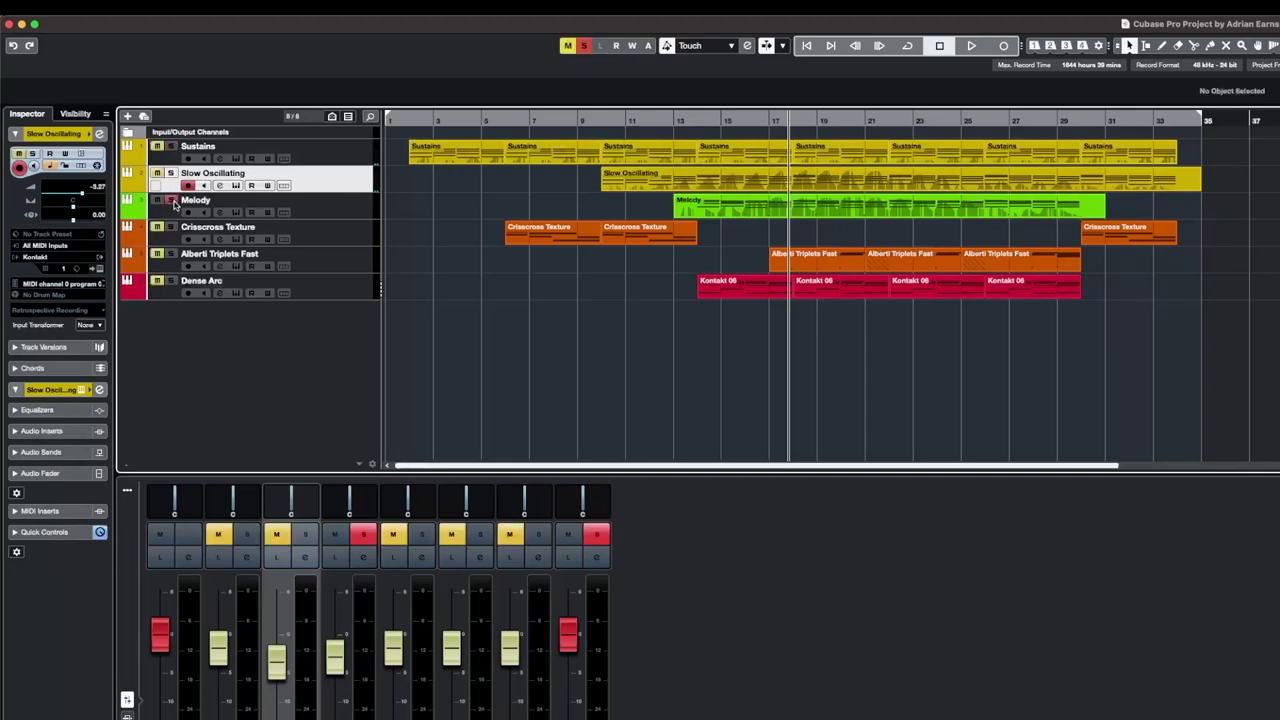
click(322, 211)
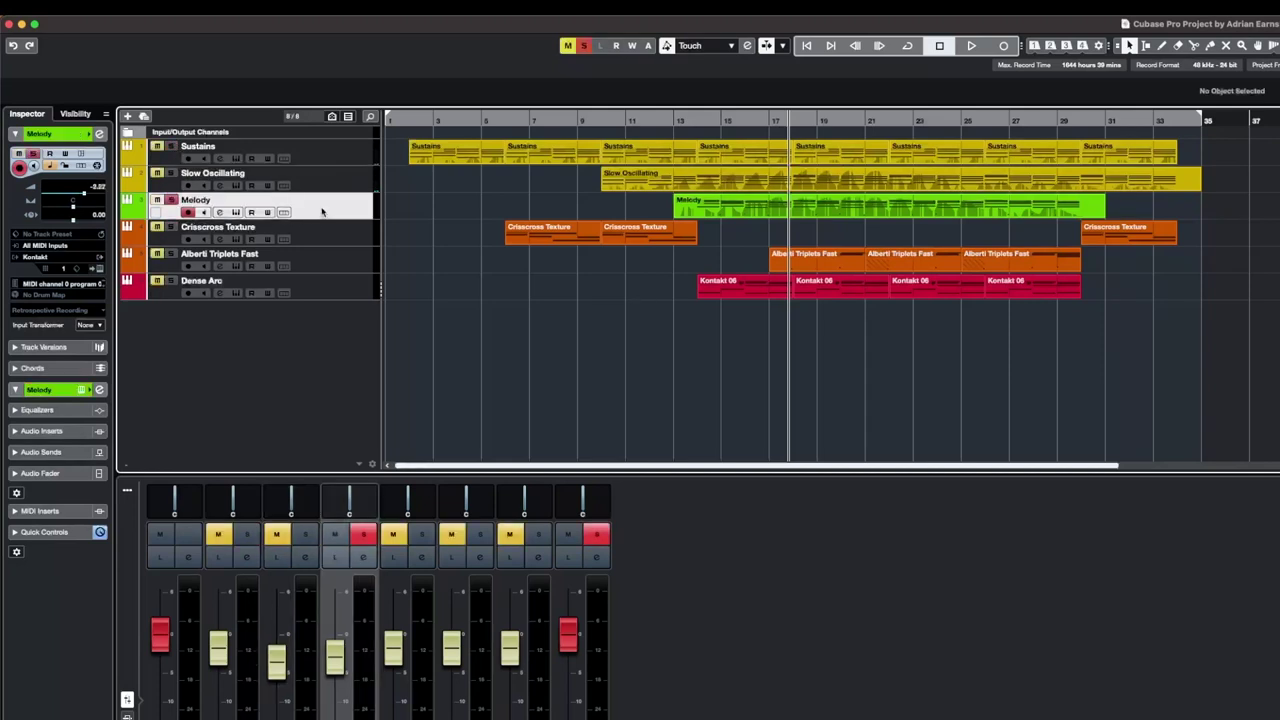
Step: Open the Melody track's instrument and start playback from the beginning of its part at bar 13
click(677, 119)
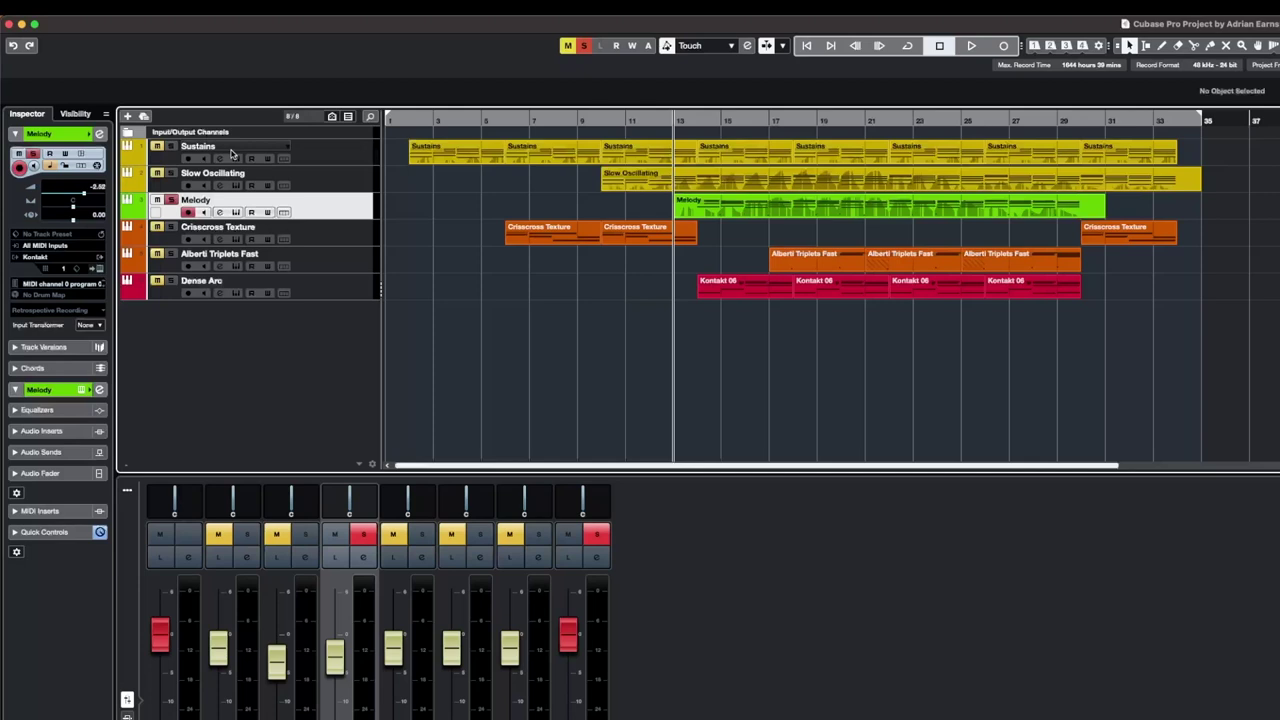
click(101, 271)
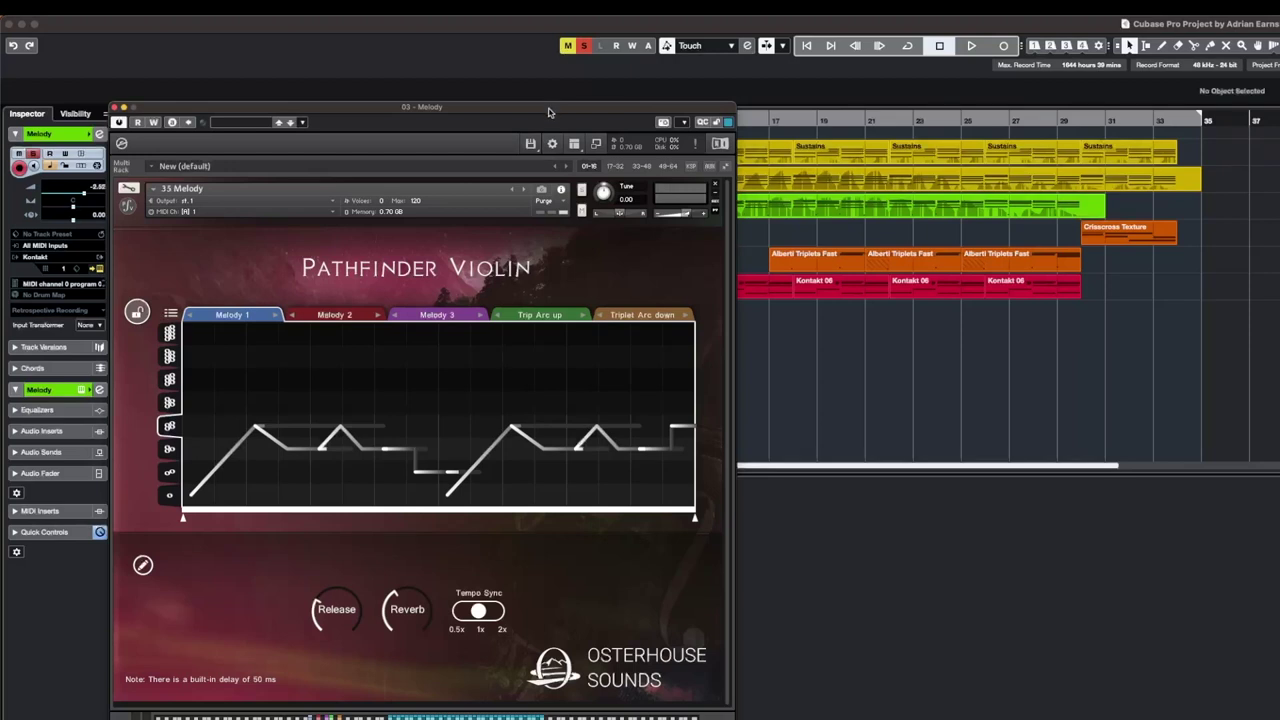
drag(548, 112, 550, 208)
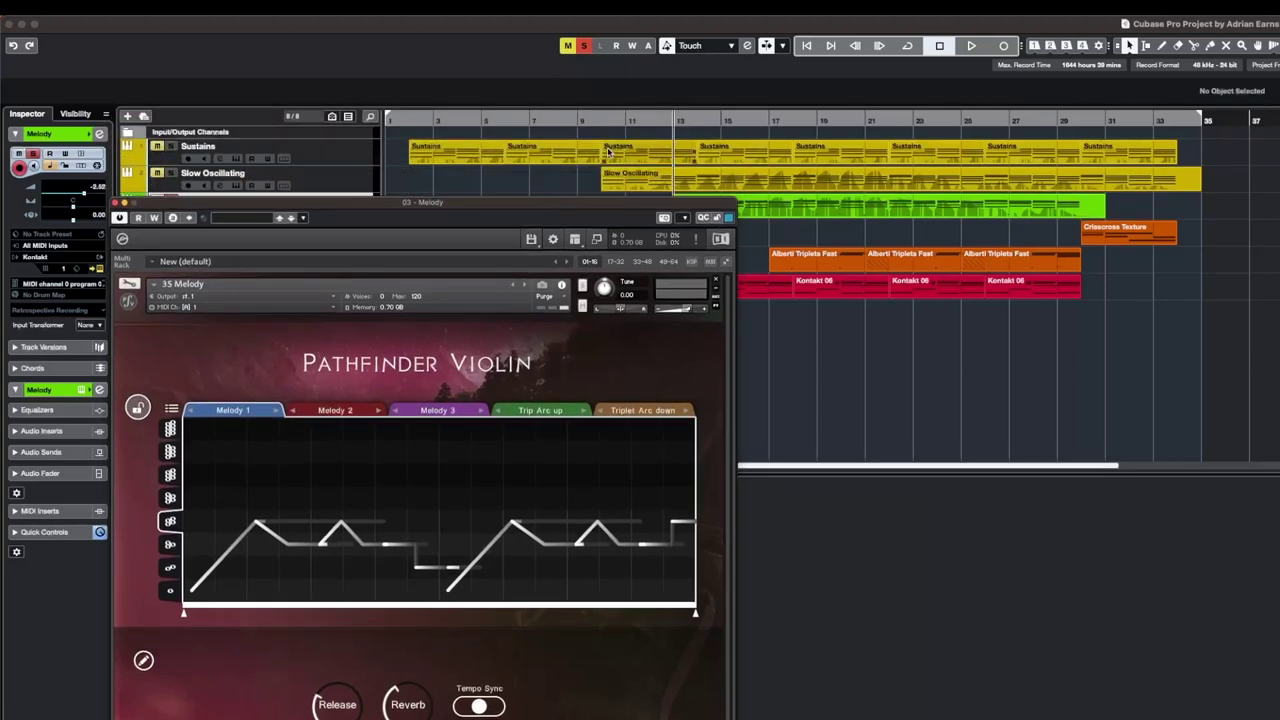
key(space)
Step: Listen to the Melody track with its whole instrument window in view, stop playback and close the window
drag(566, 208, 567, 79)
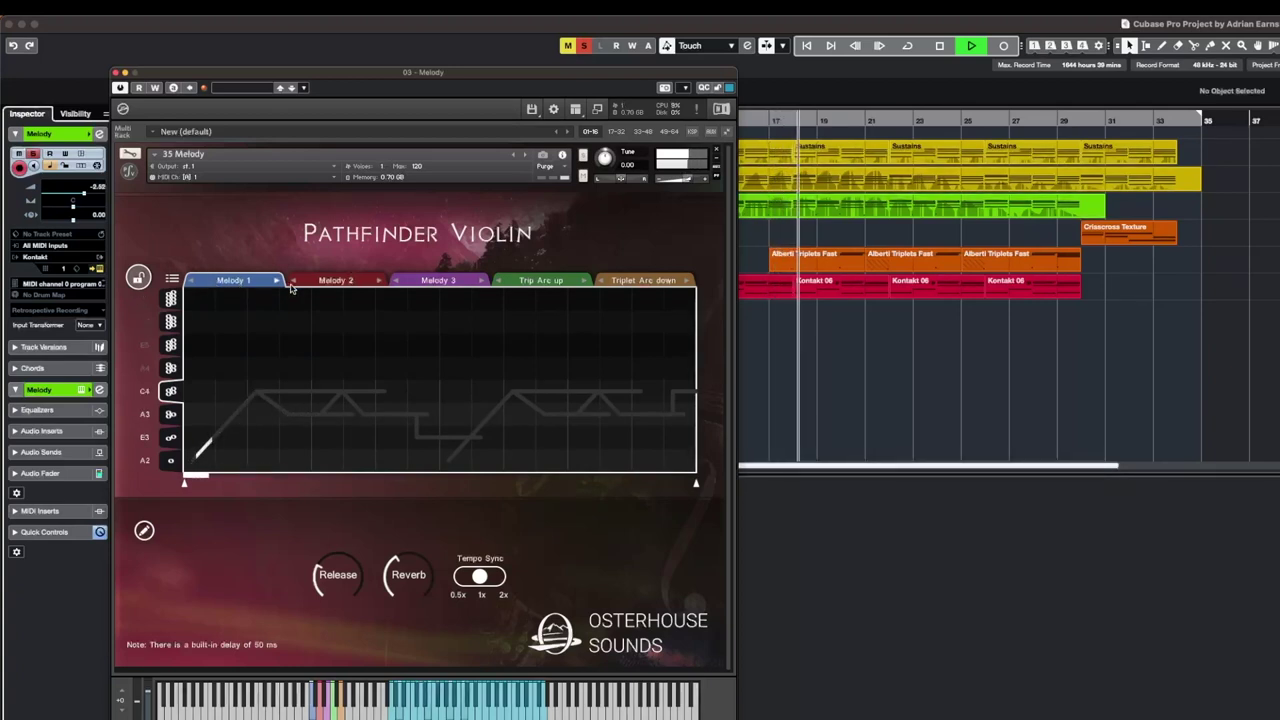
click(342, 283)
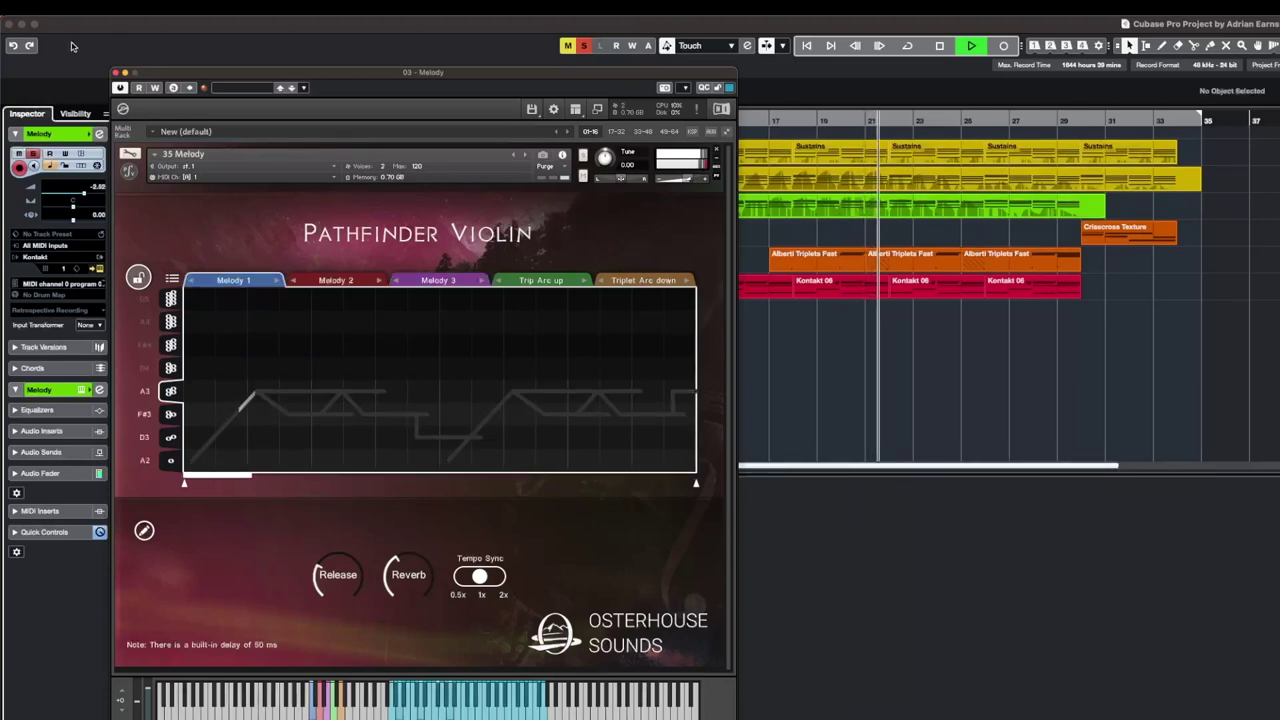
key(space)
click(116, 73)
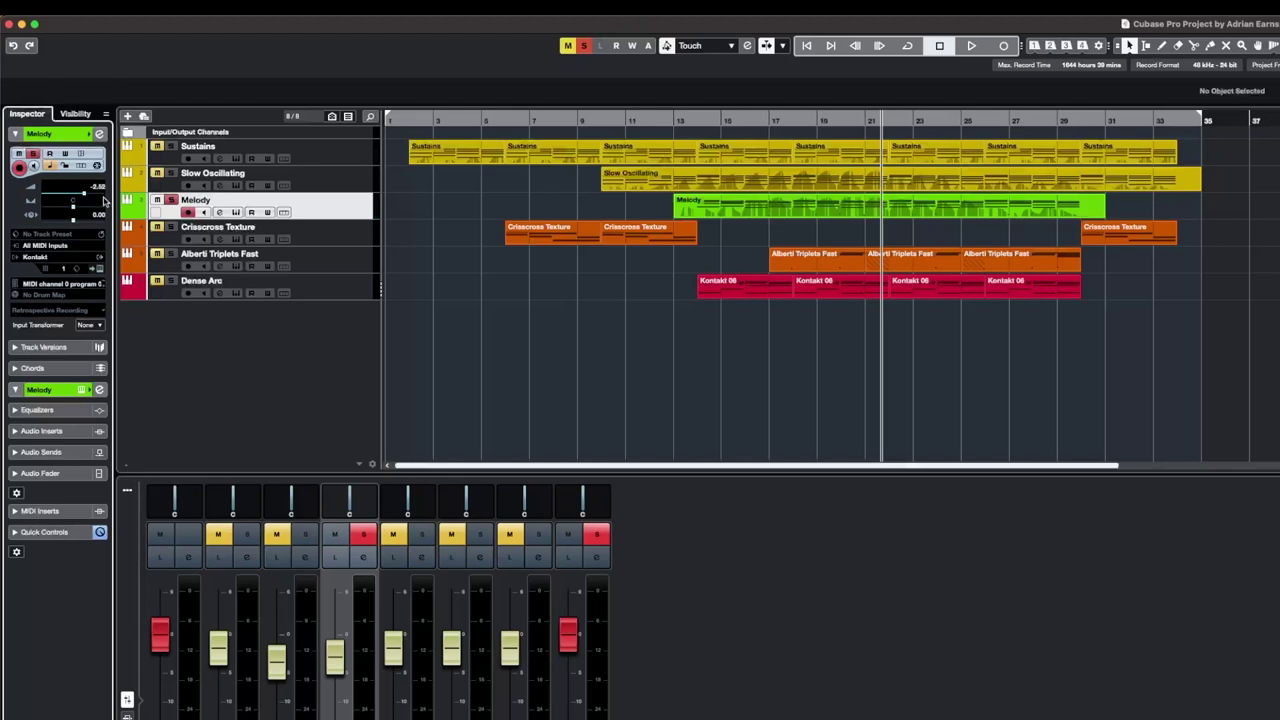
Step: Switch the solo from Melody to Crisscross Texture and select the Crisscross Texture track
click(173, 227)
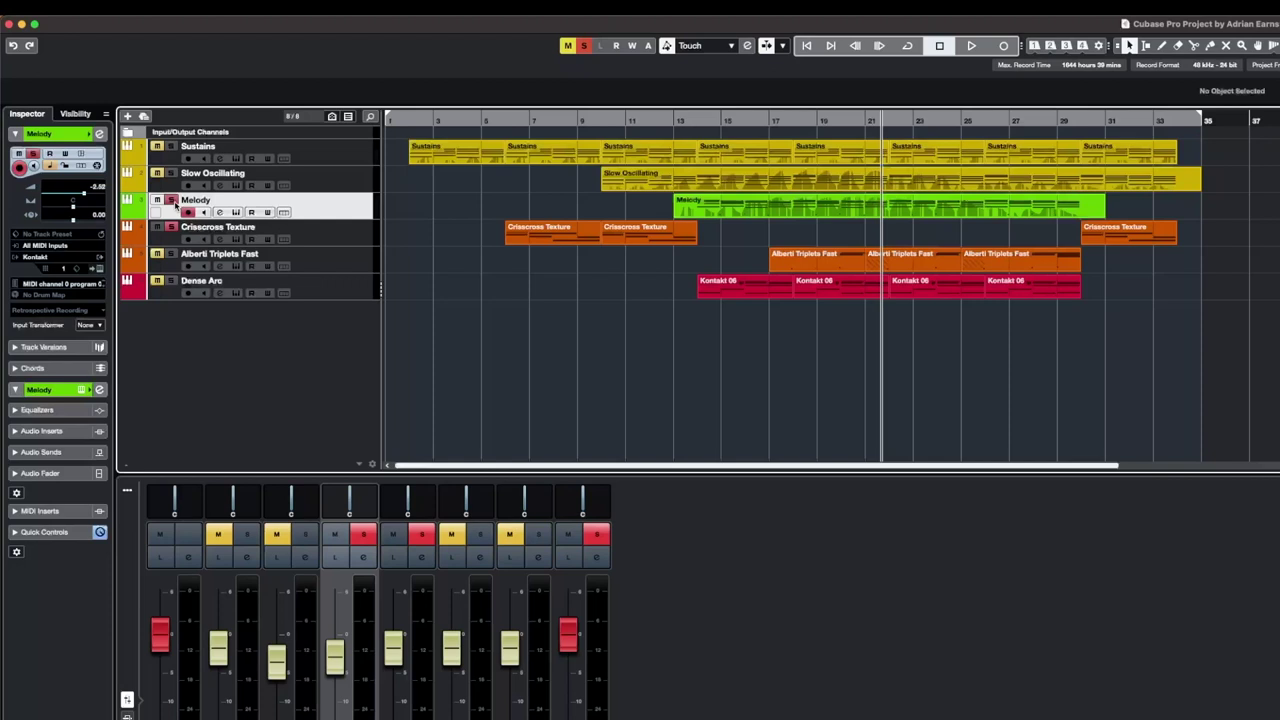
click(173, 201)
click(326, 238)
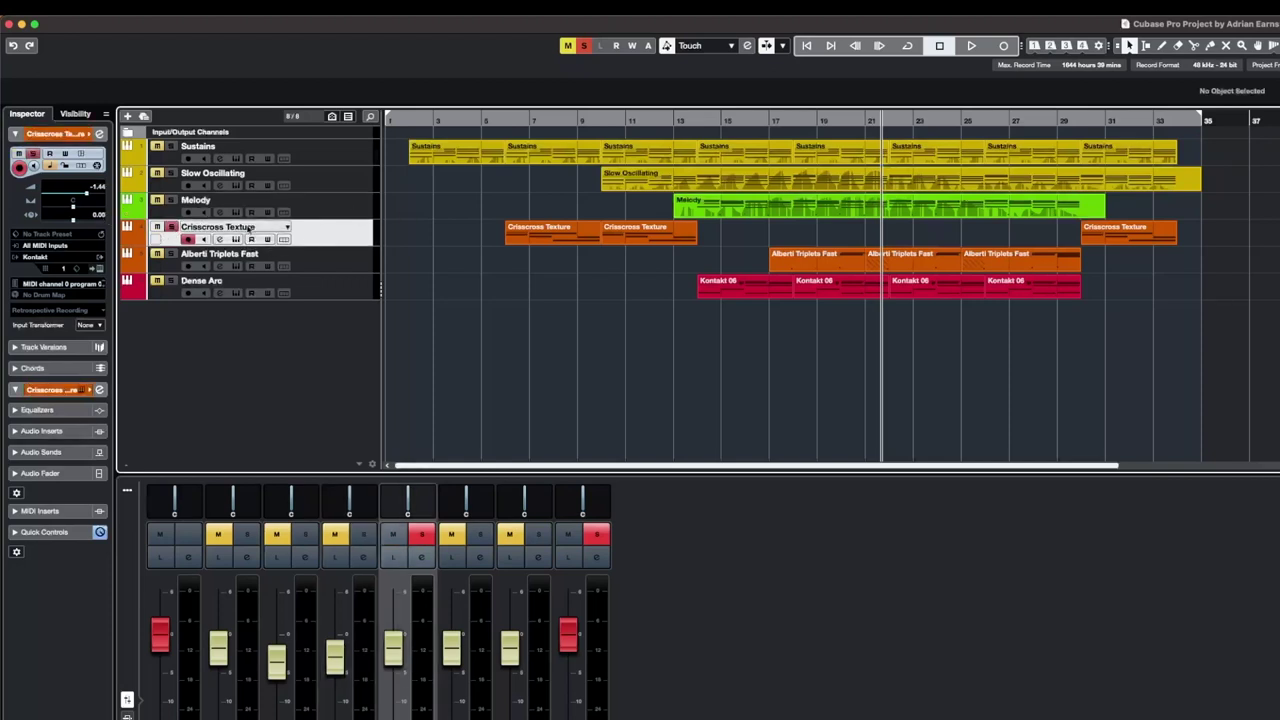
Step: Open the Crisscross Texture track's instrument and place the playback position at the start of its first part
click(100, 269)
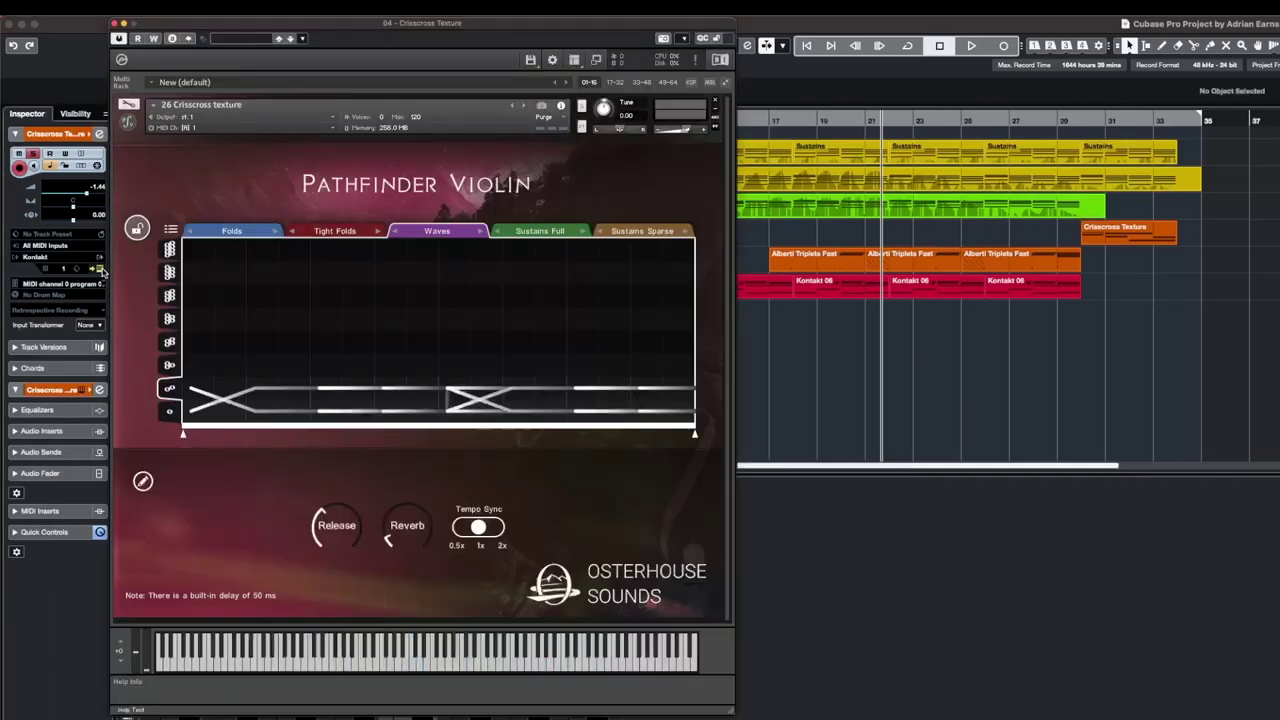
drag(655, 28, 658, 277)
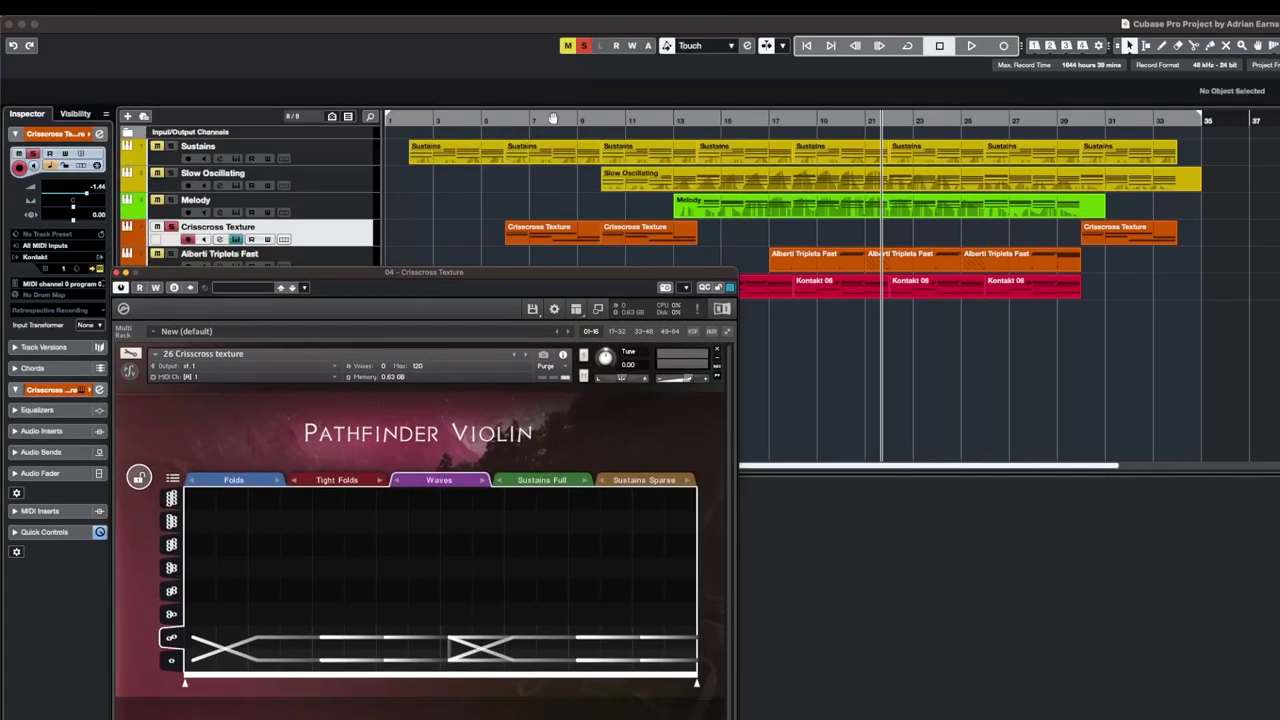
click(506, 119)
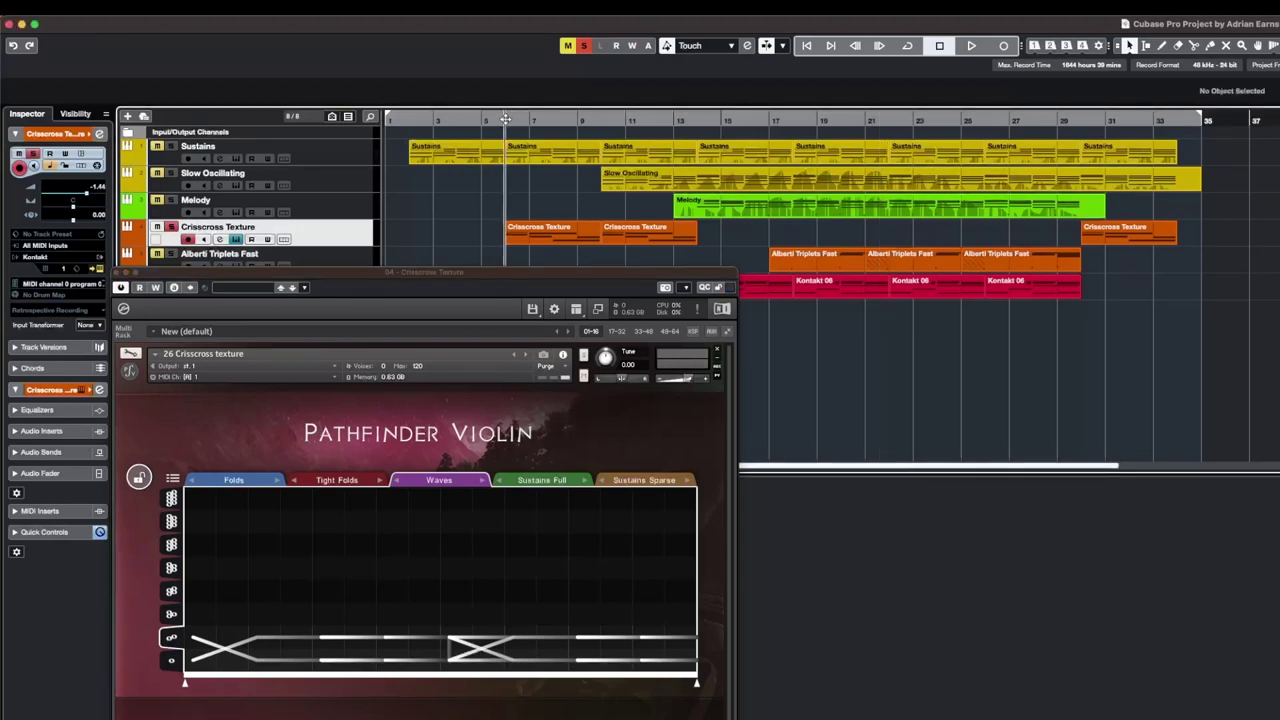
Step: Play the Crisscross Texture track on its own with its instrument window in view, and stop playback
drag(401, 285, 383, 88)
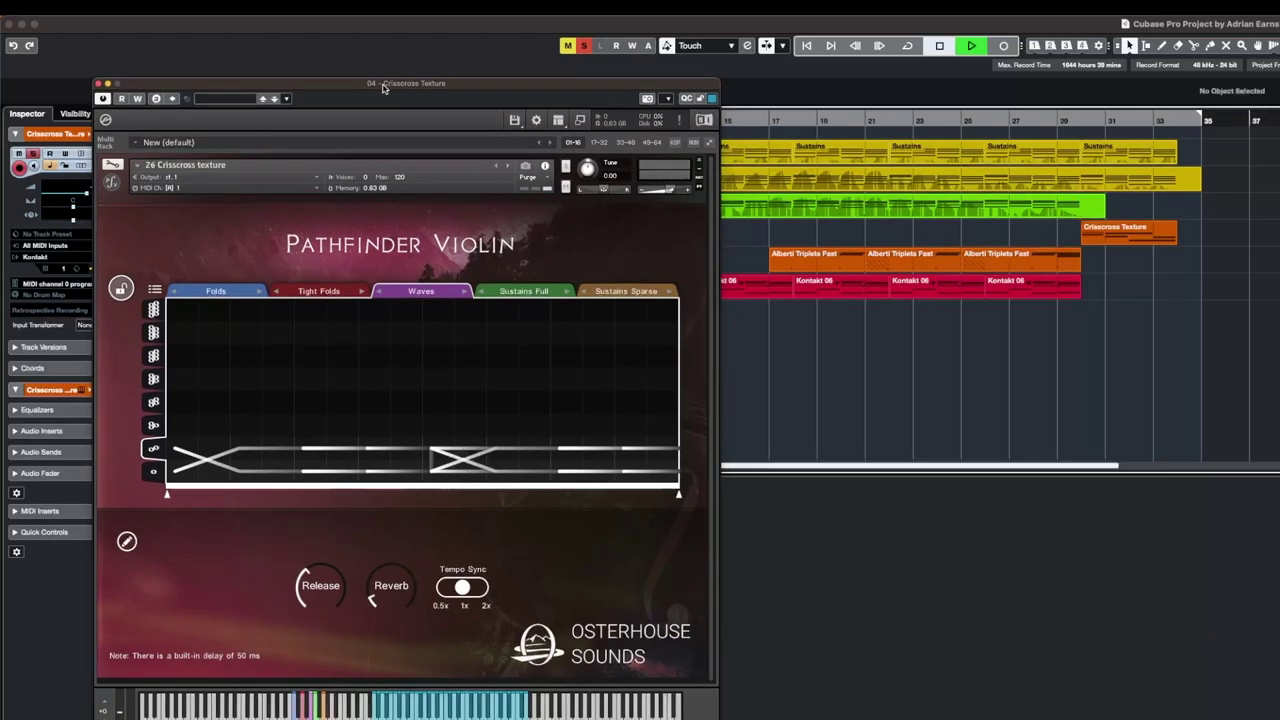
key(space)
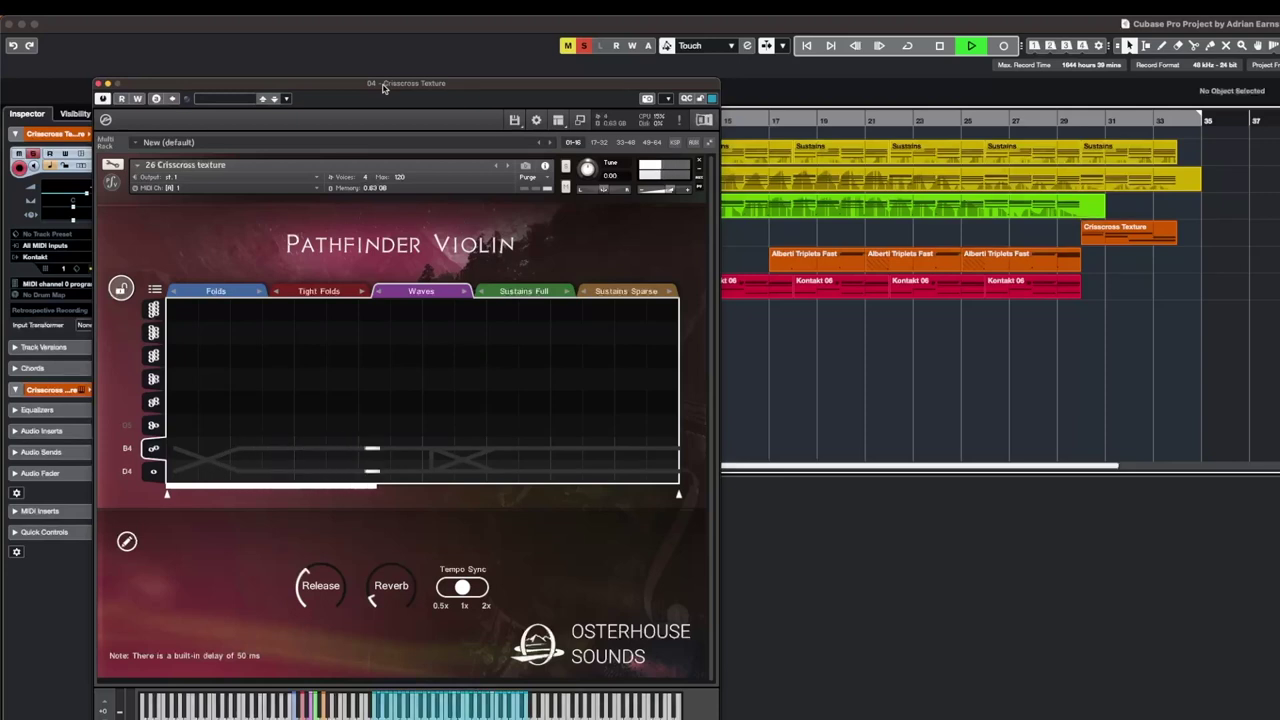
drag(345, 93, 389, 293)
key(space)
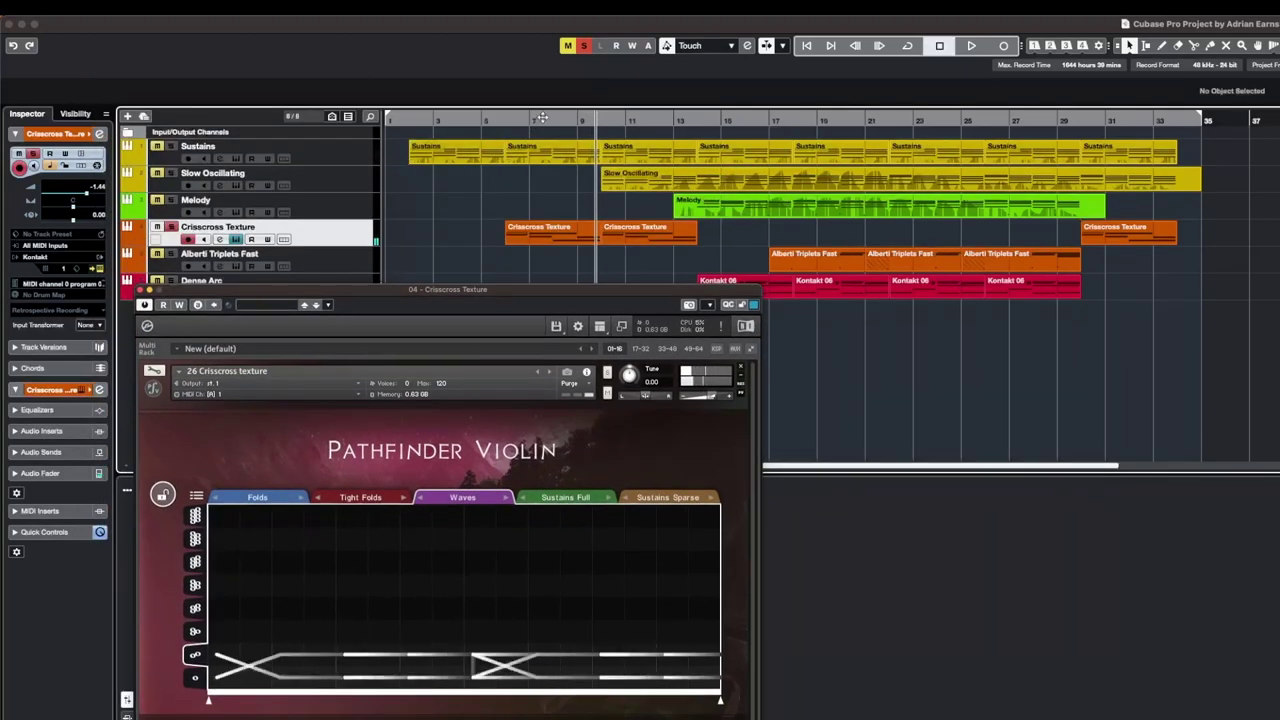
Step: Replay the first Crisscross Texture part from its beginning with the Sustains track soloed as well
click(499, 120)
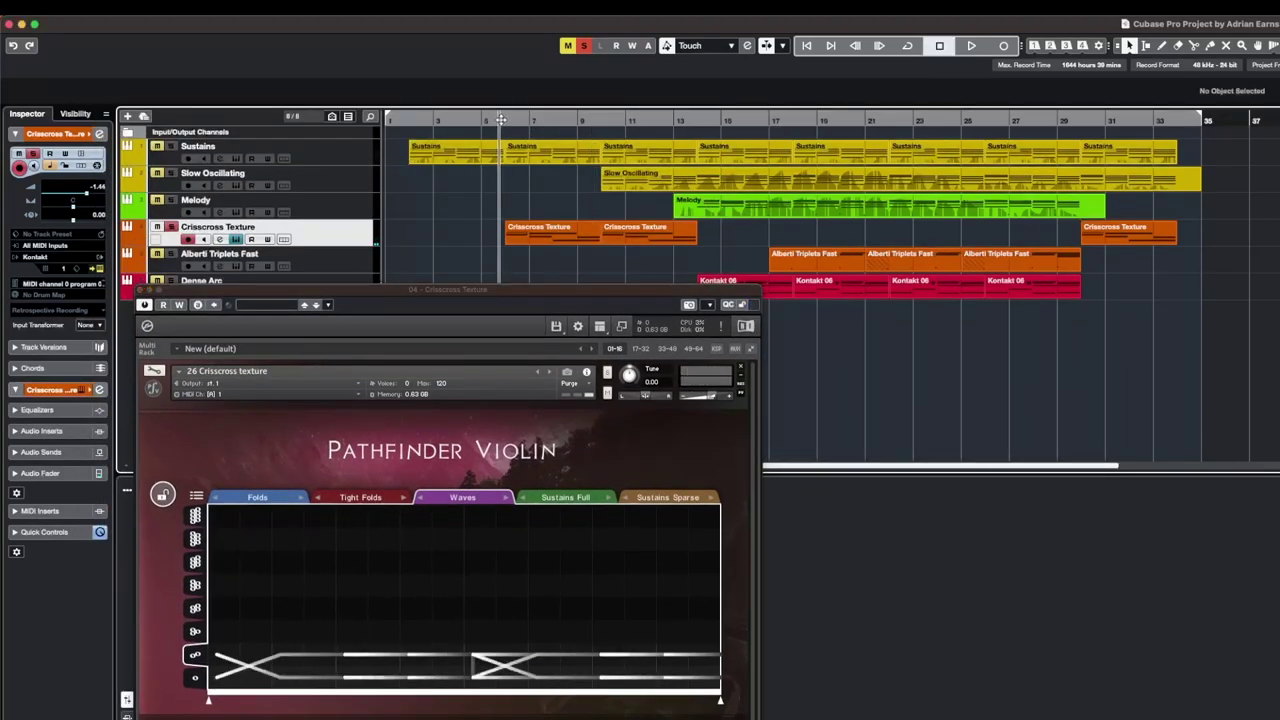
click(505, 120)
key(space)
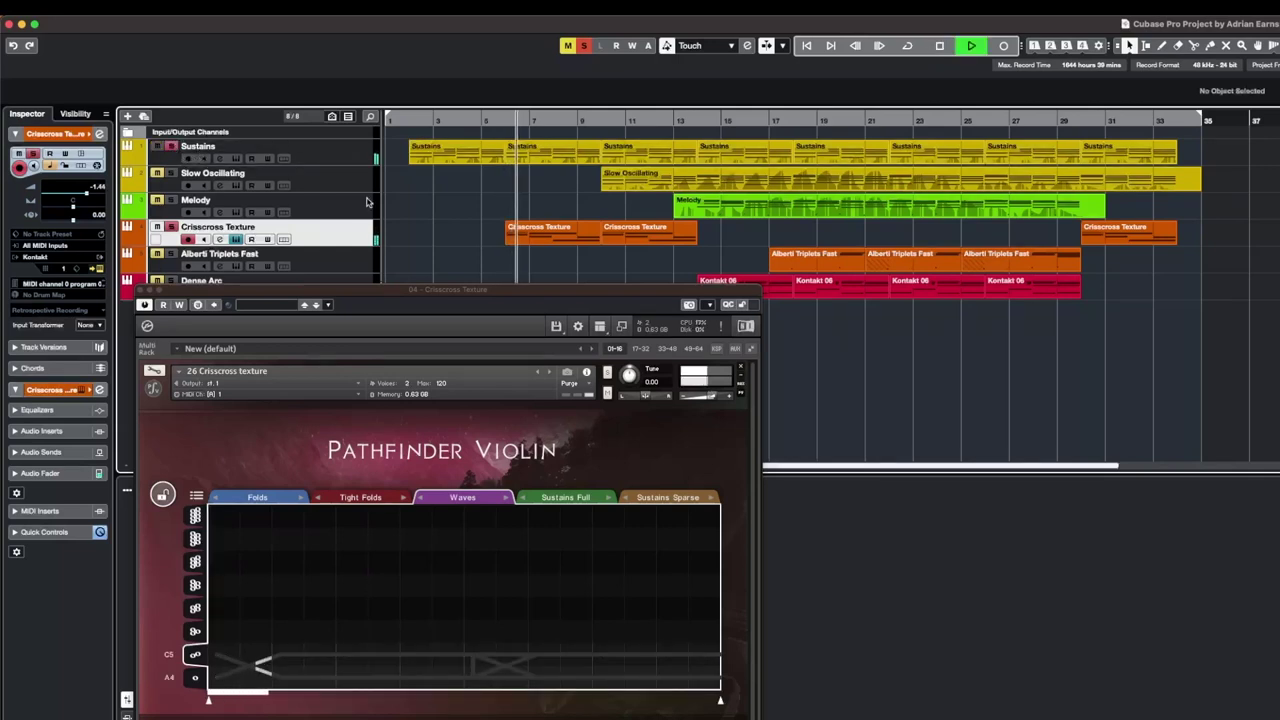
Step: Listen with the full Crisscross Texture instrument window in view, add Slow Oscillating to the soloed tracks, and stop playback
click(353, 294)
drag(353, 294, 315, 80)
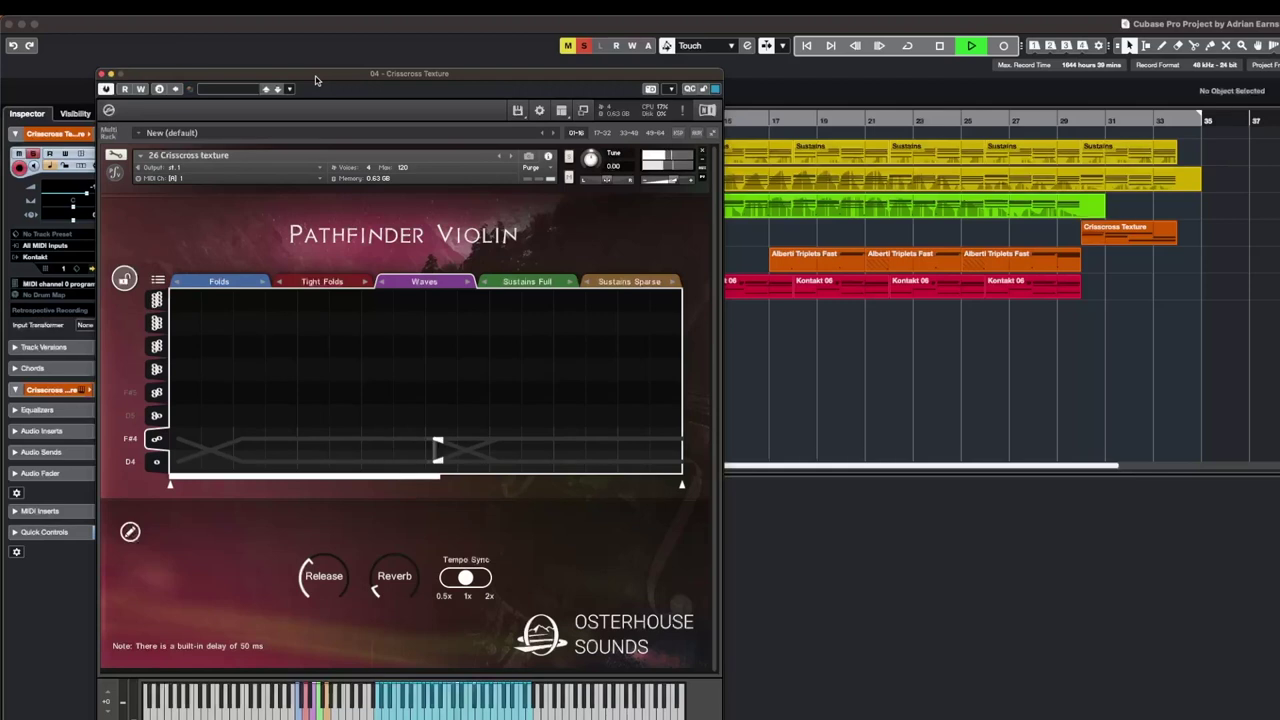
drag(315, 80, 335, 276)
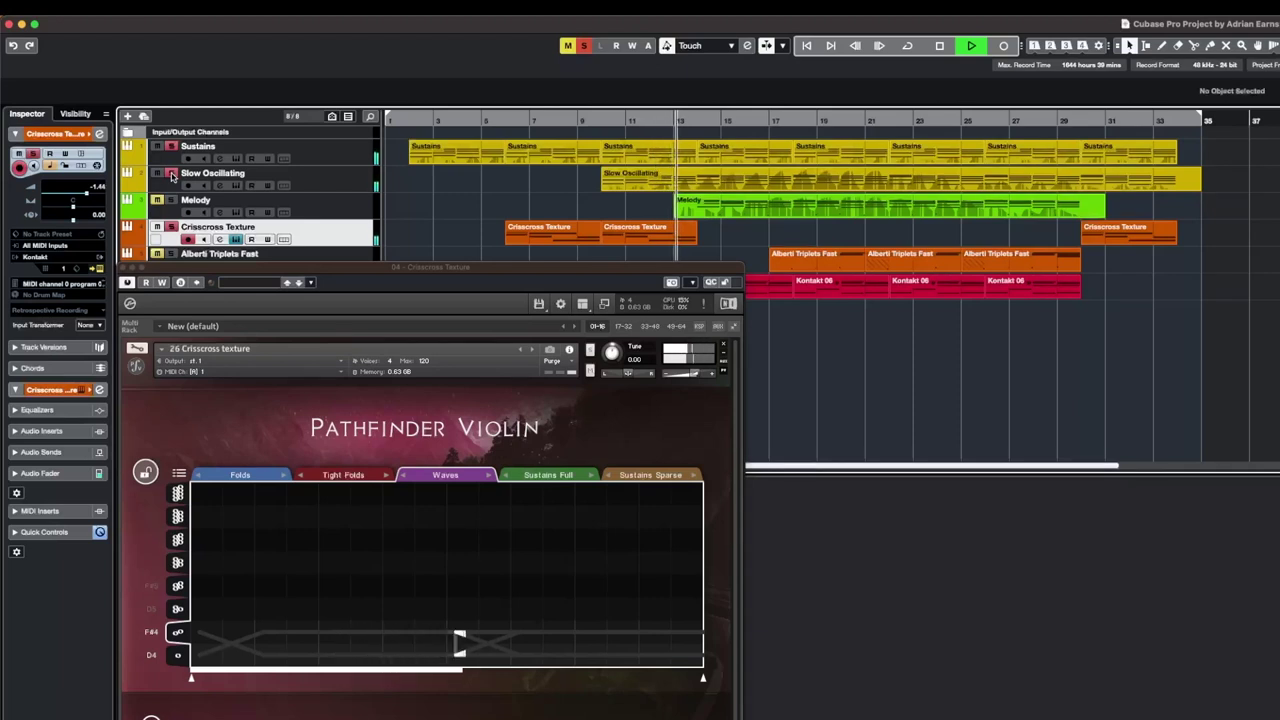
key(space)
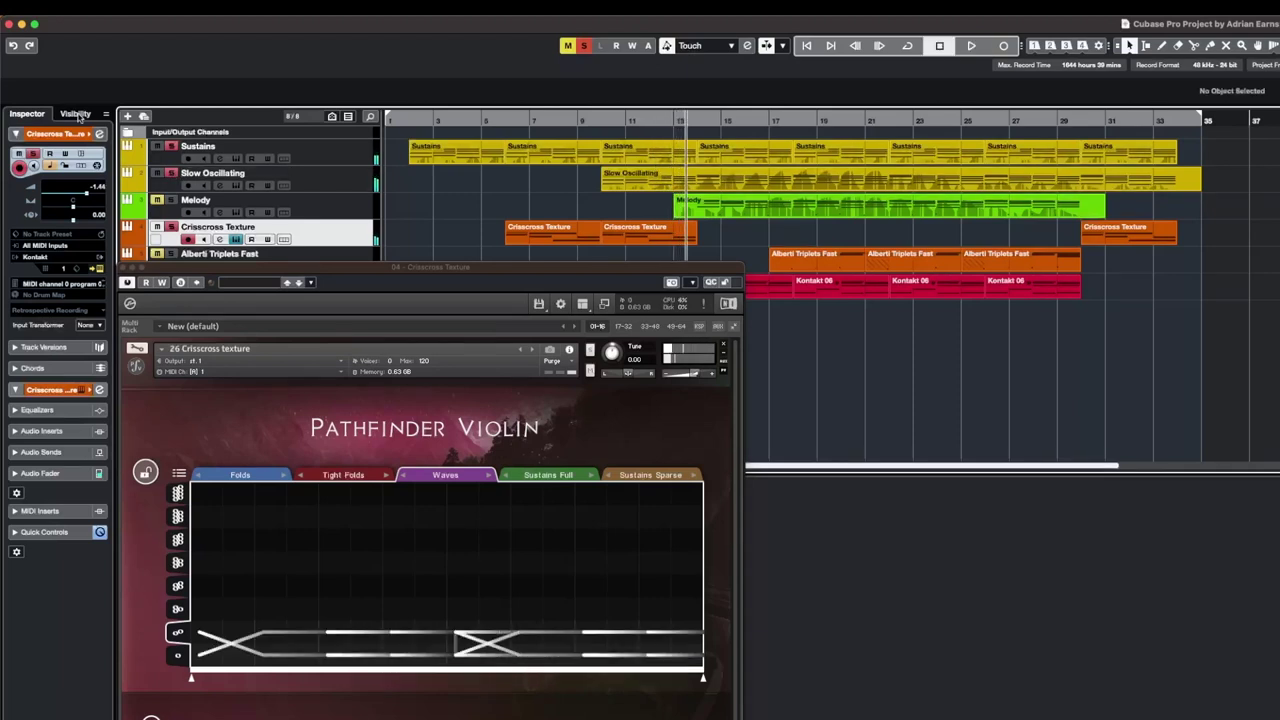
Step: Clear all solos, close the Crisscross Texture instrument window, and select and solo the Alberti Triplets Fast track
click(585, 47)
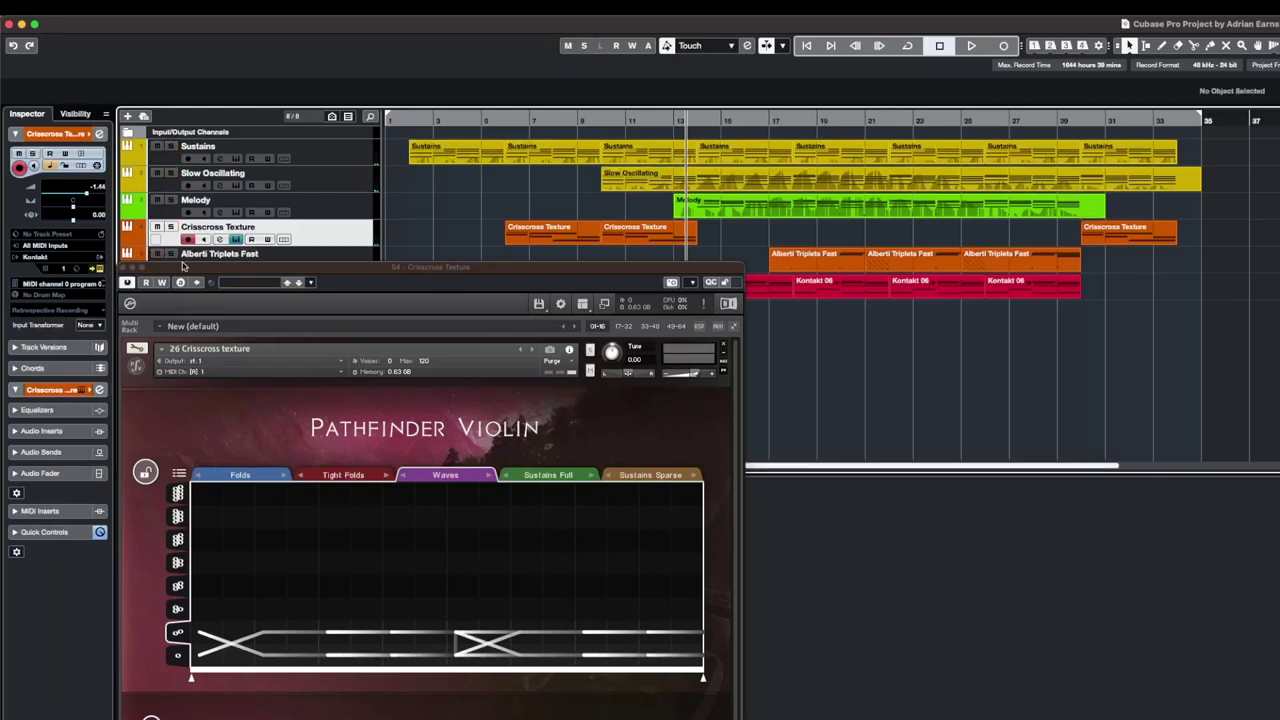
click(124, 270)
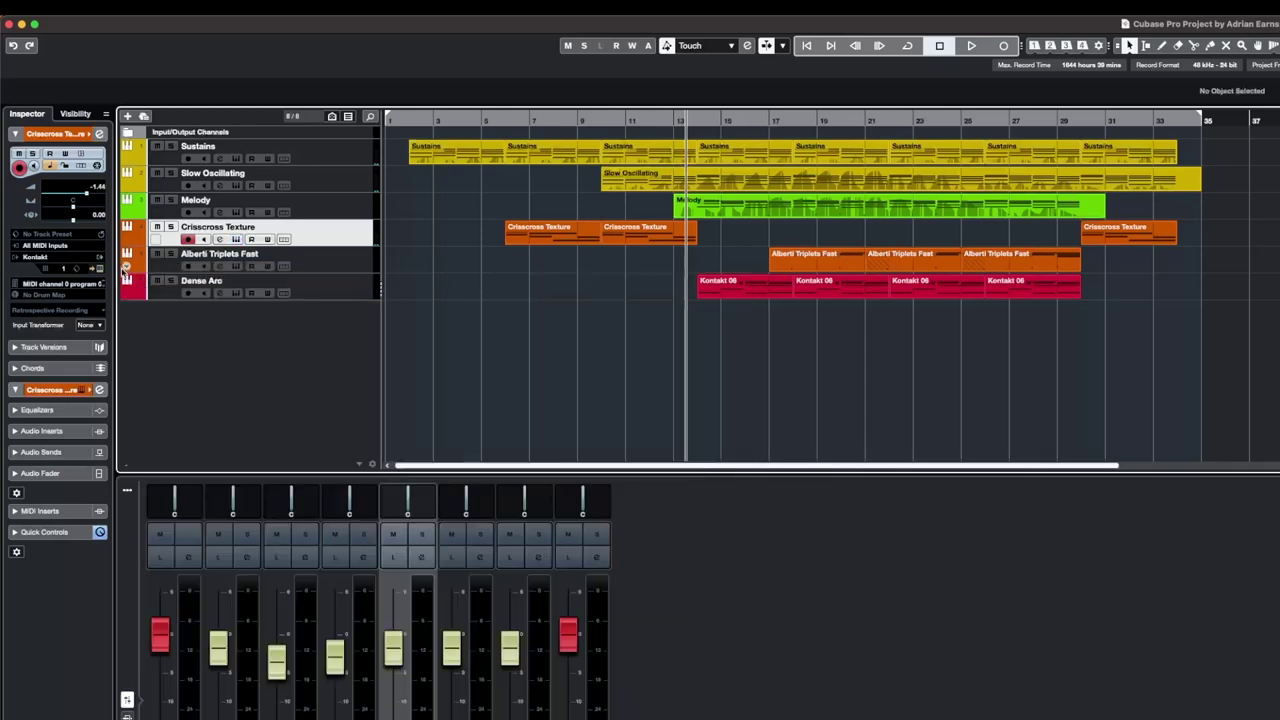
click(312, 260)
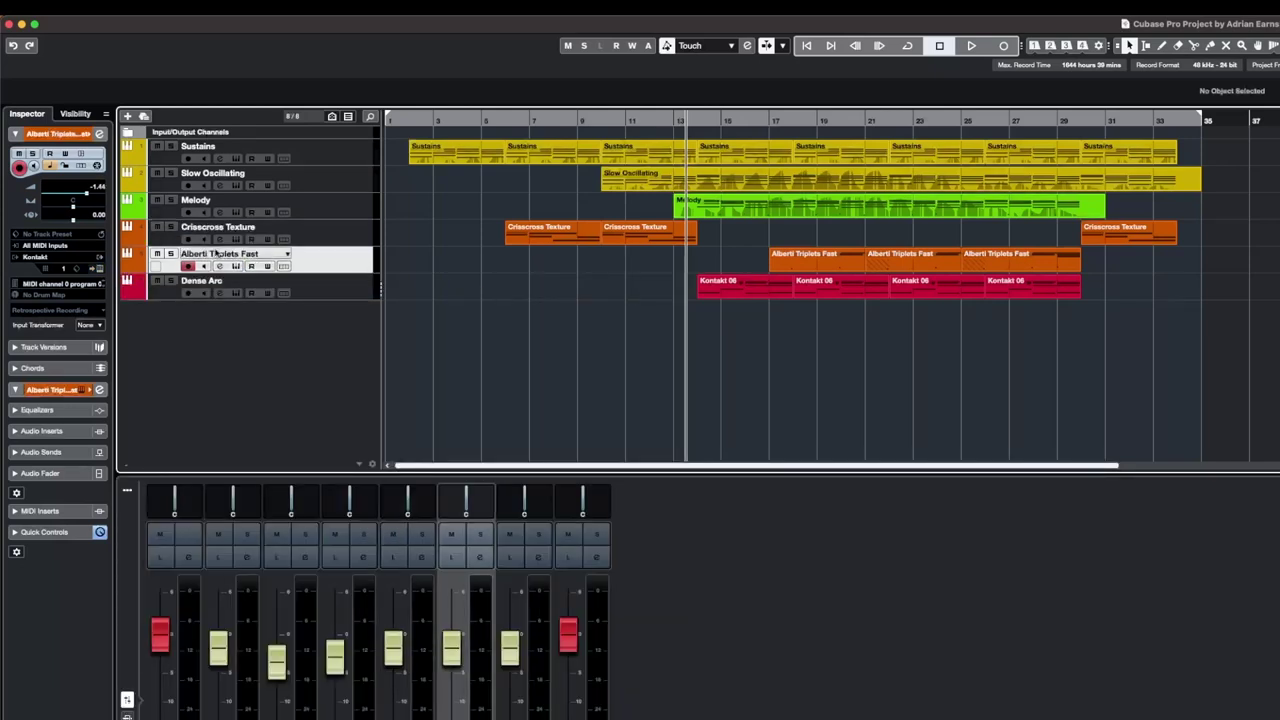
click(171, 254)
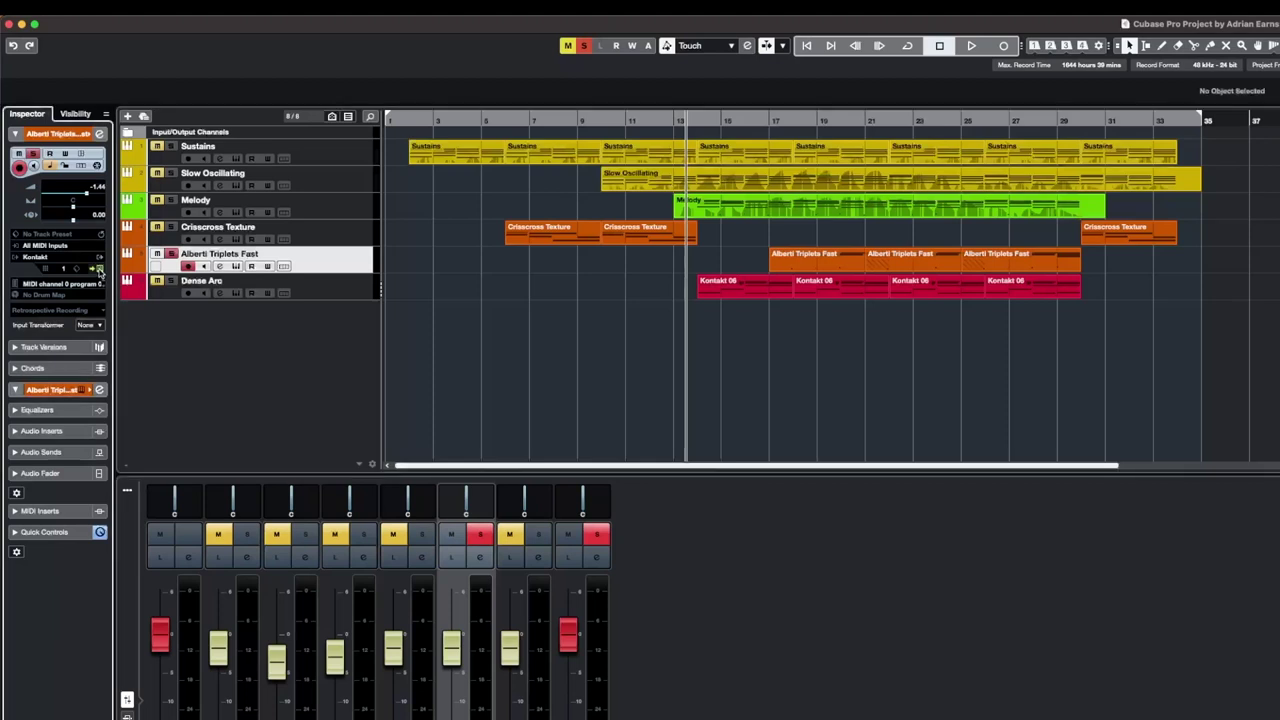
Step: Open the Alberti Triplets Fast instrument, play the track from the start of its first part, and stop playback
click(97, 268)
click(771, 120)
key(space)
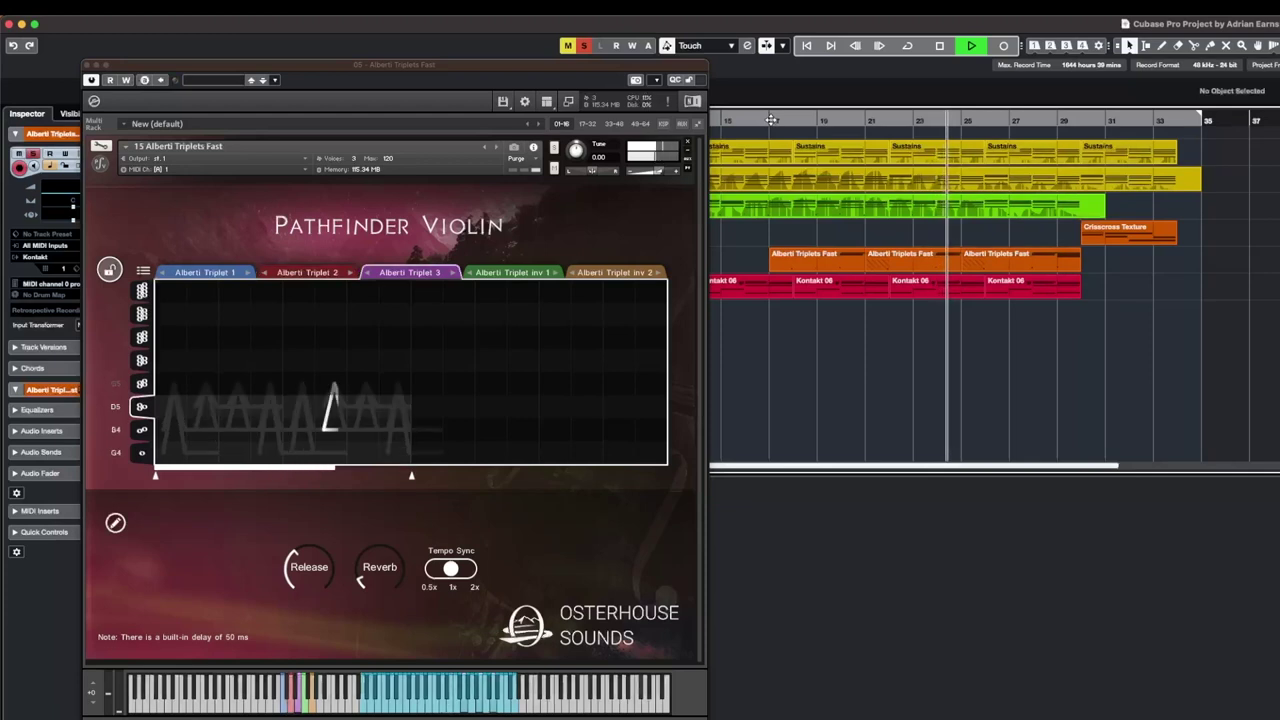
key(space)
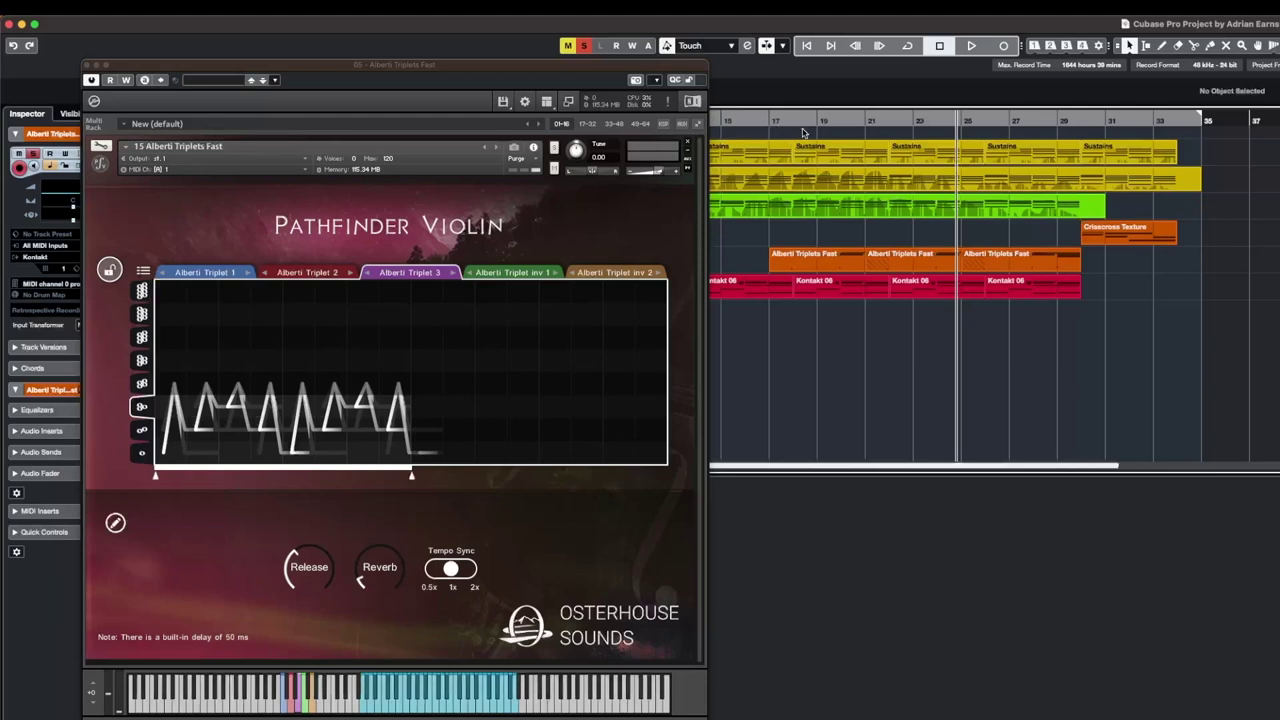
Step: Play Alberti Triplets Fast from between bars 21 and 23 with Melody, Slow Oscillating and Sustains also soloed, and stop playback
click(909, 122)
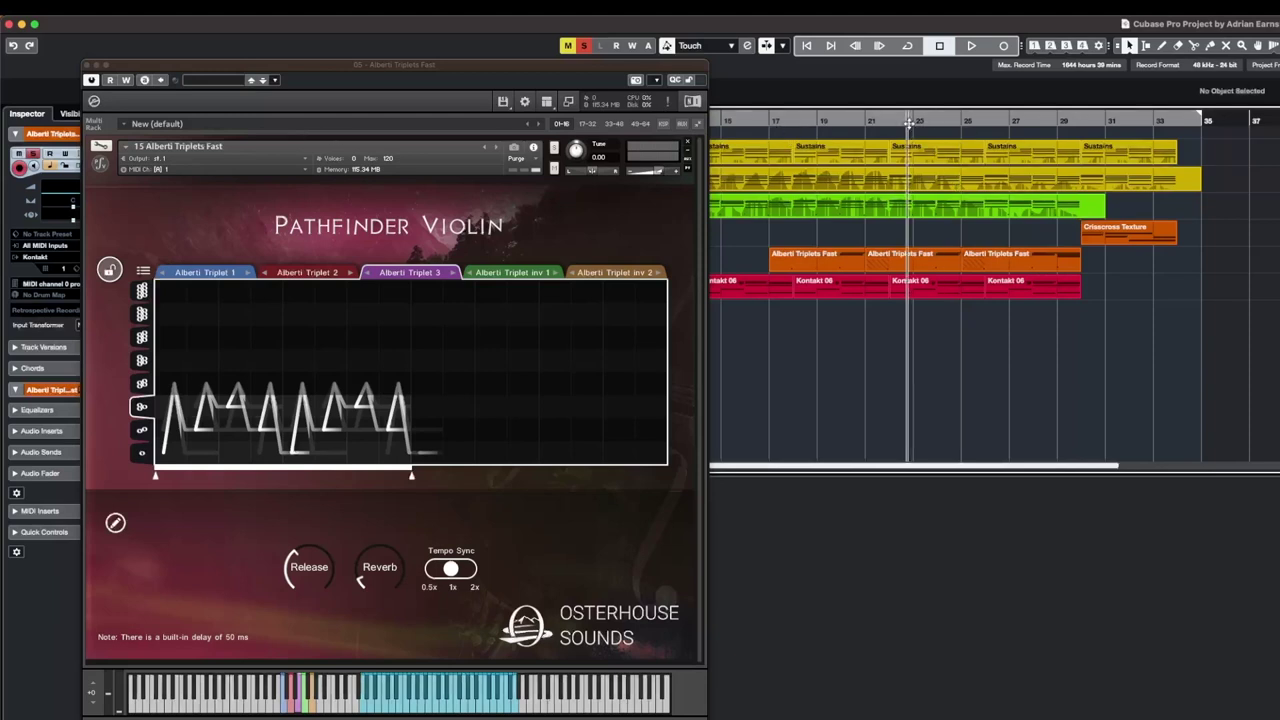
drag(577, 67, 588, 258)
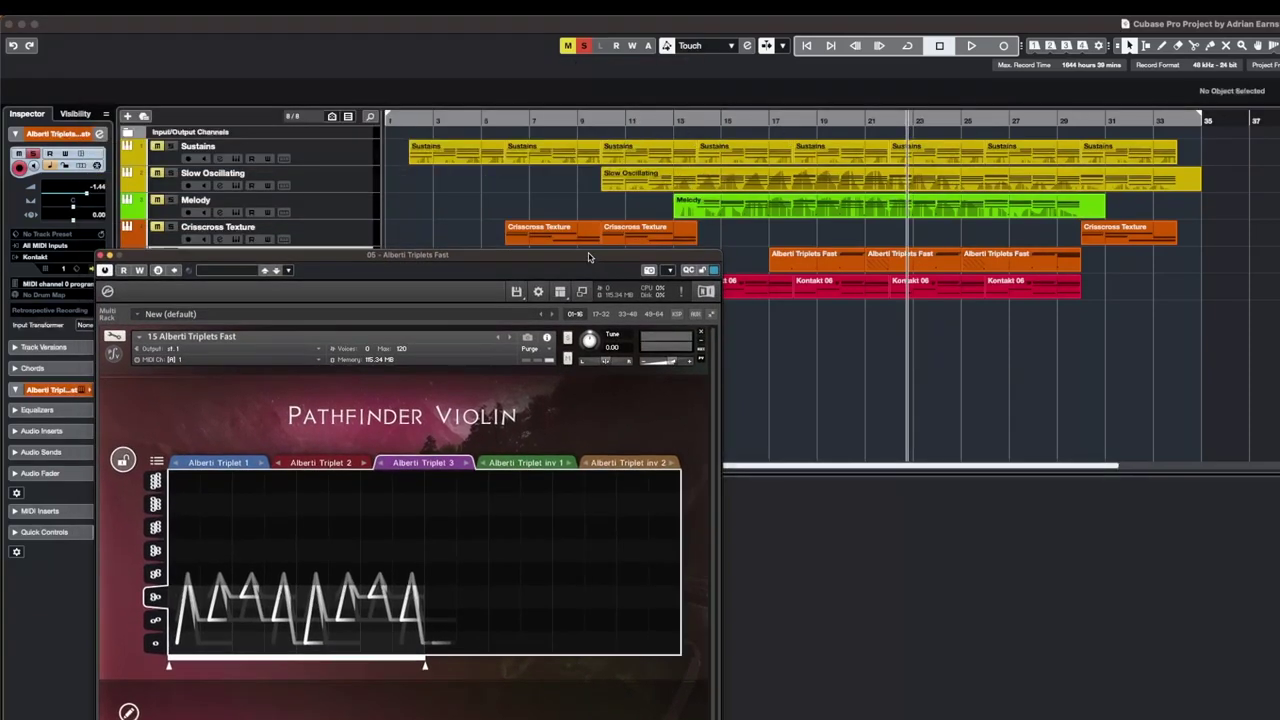
click(171, 202)
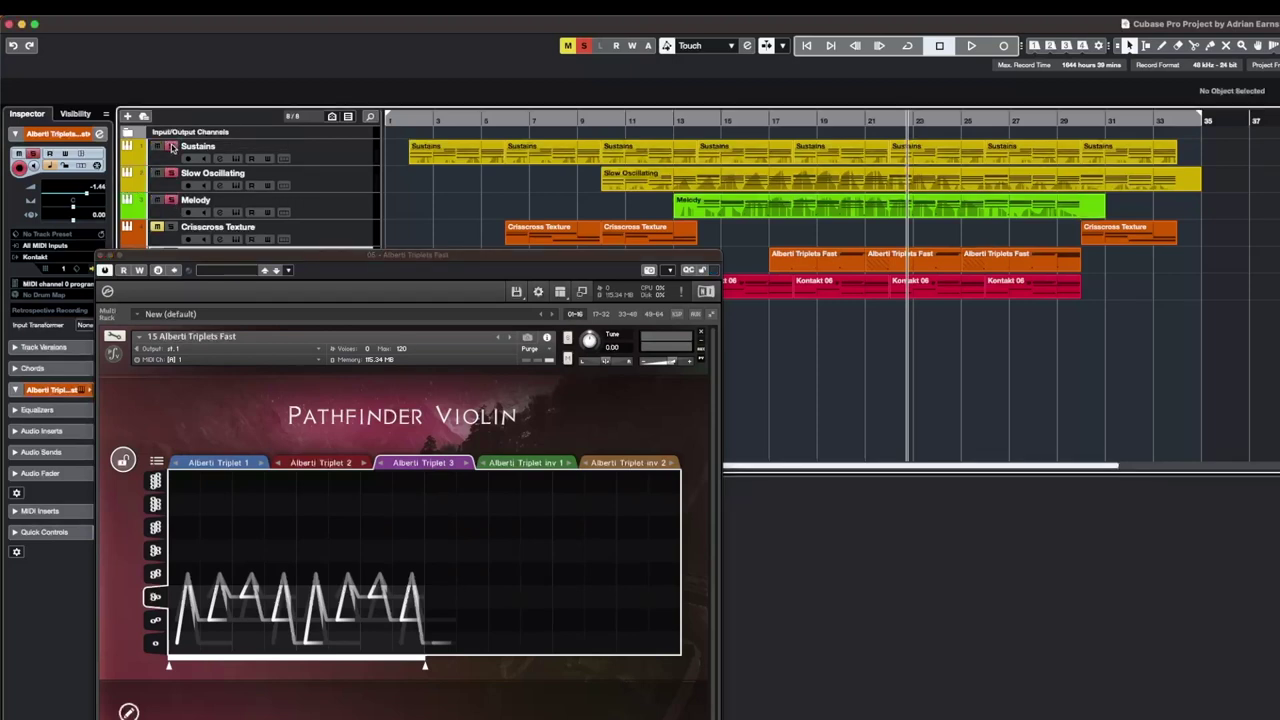
key(space)
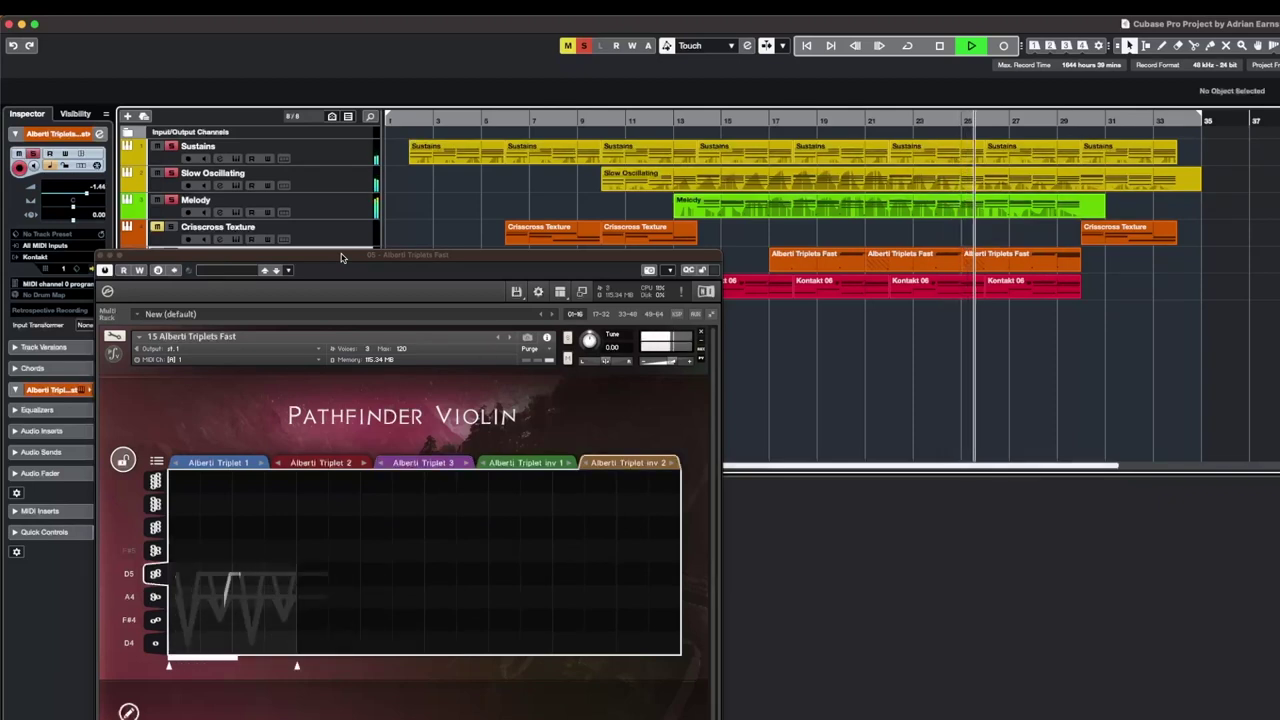
key(space)
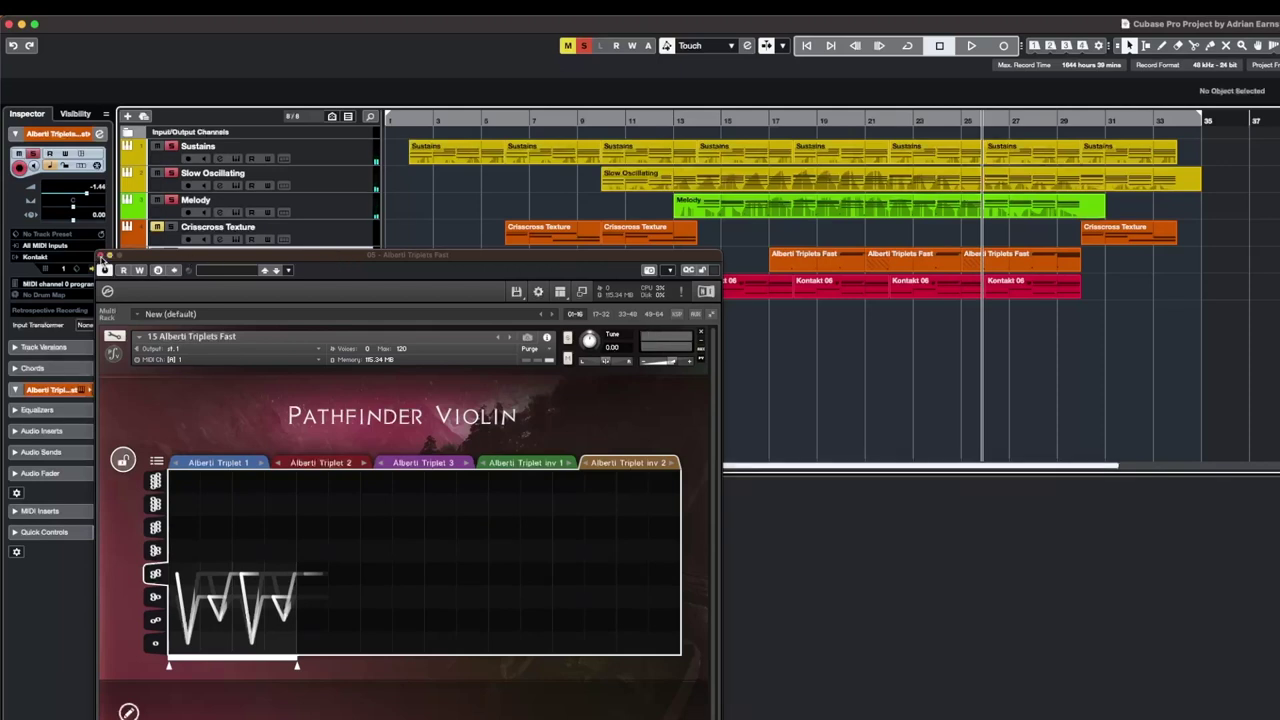
Step: Close the Alberti Triplets Fast instrument window, clear all solos, and select the Dense Arc track
click(100, 258)
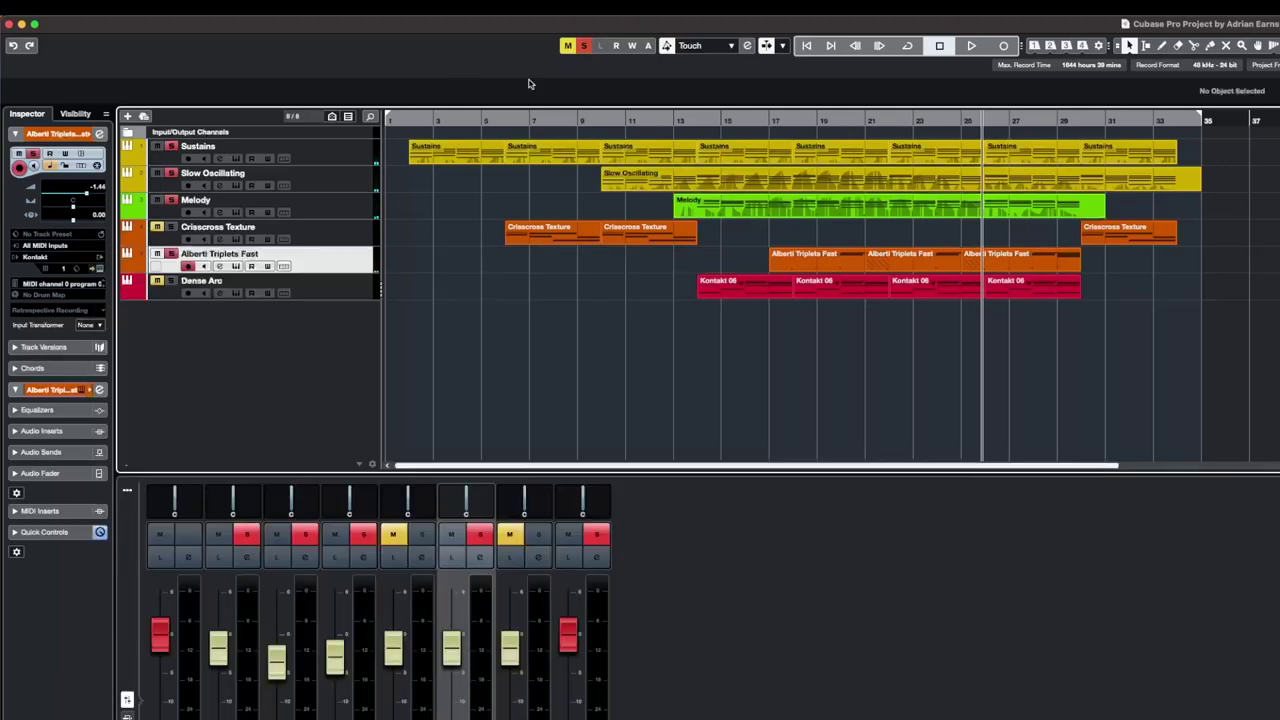
click(585, 47)
click(331, 285)
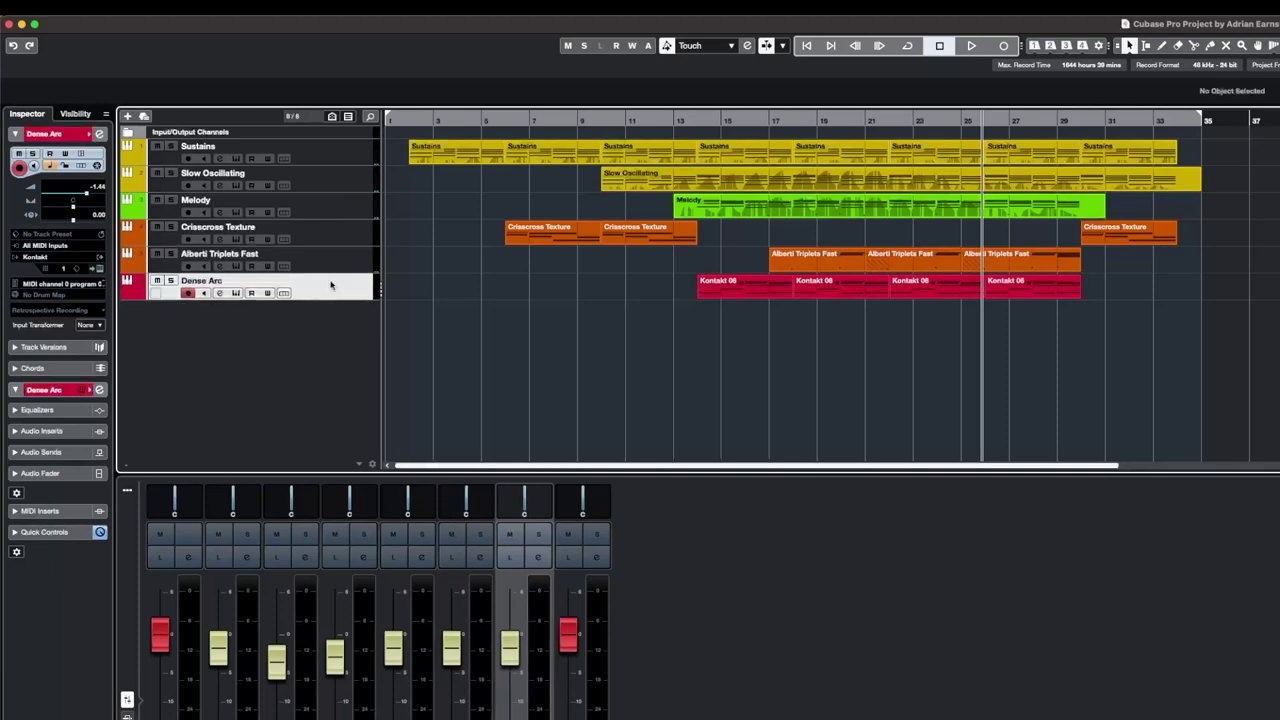
Step: Open the Dense Arc instrument window, move it slightly down, and solo the Dense Arc track
click(100, 268)
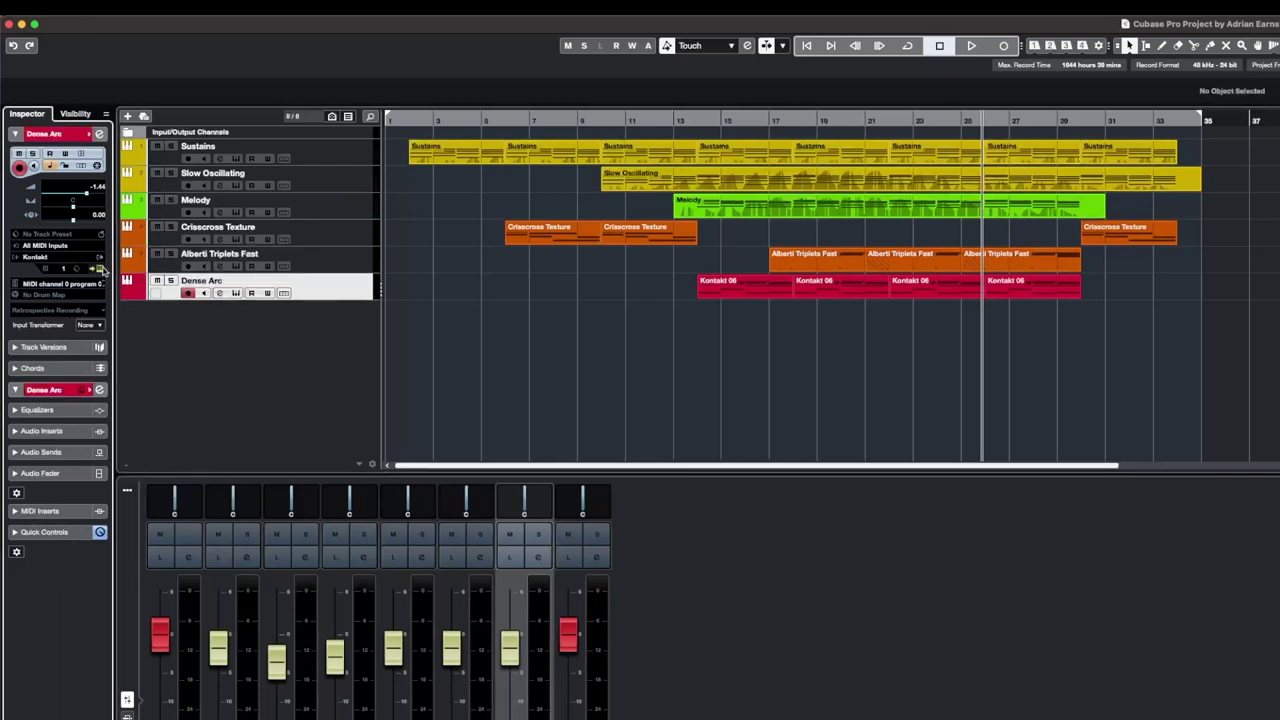
click(817, 125)
mouse_move(483, 35)
mouse_down()
mouse_move(652, 96)
mouse_move(490, 50)
mouse_up()
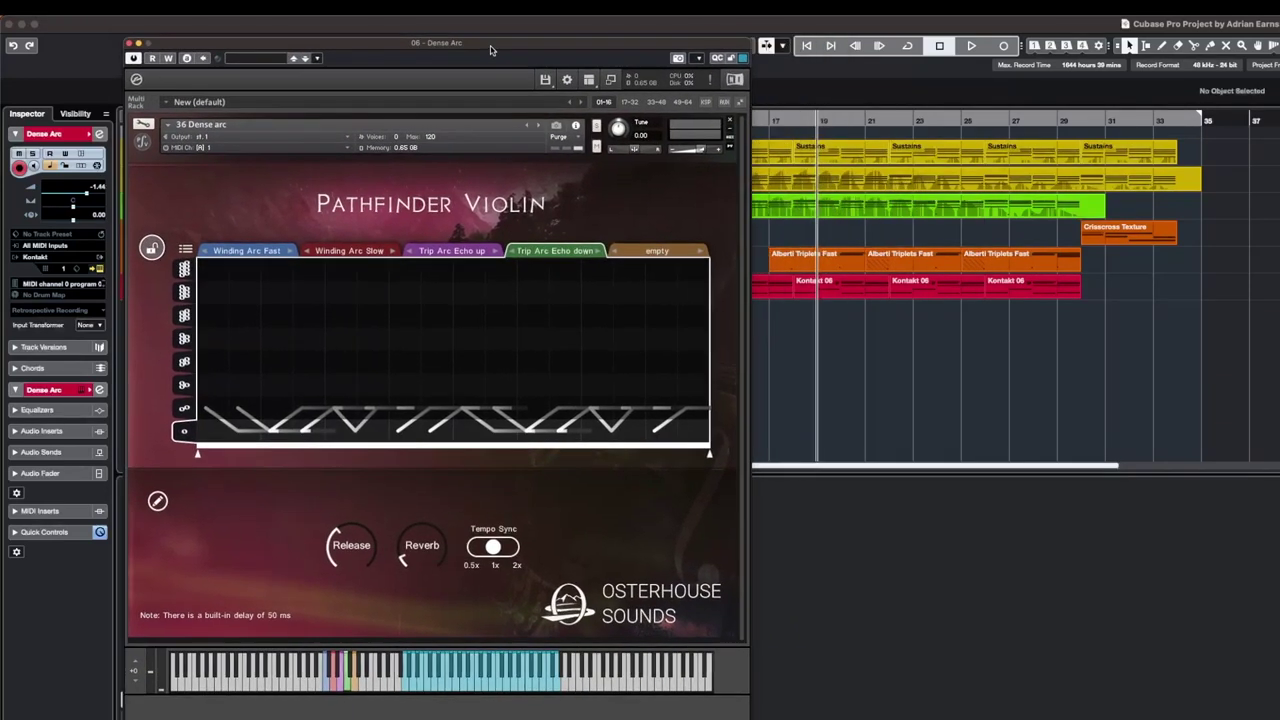
click(35, 153)
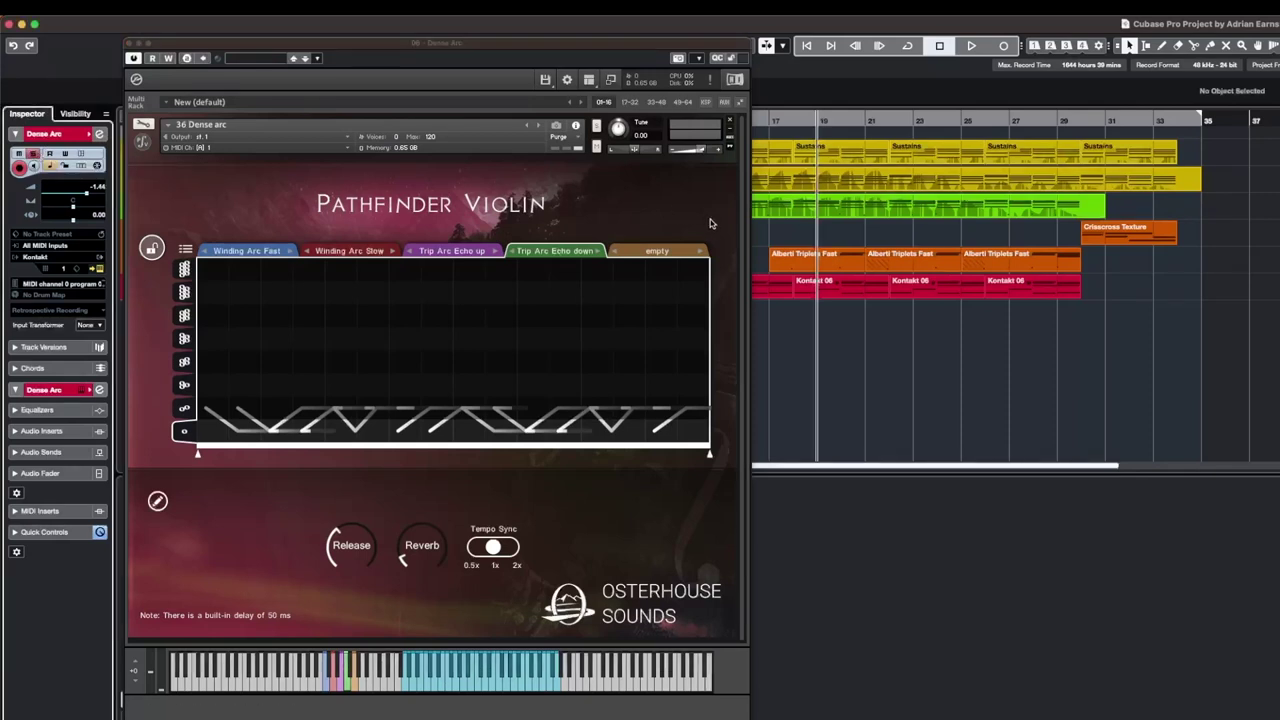
Step: Play Dense Arc from between bars 17 and 19, stop playback, and close its instrument window
click(798, 120)
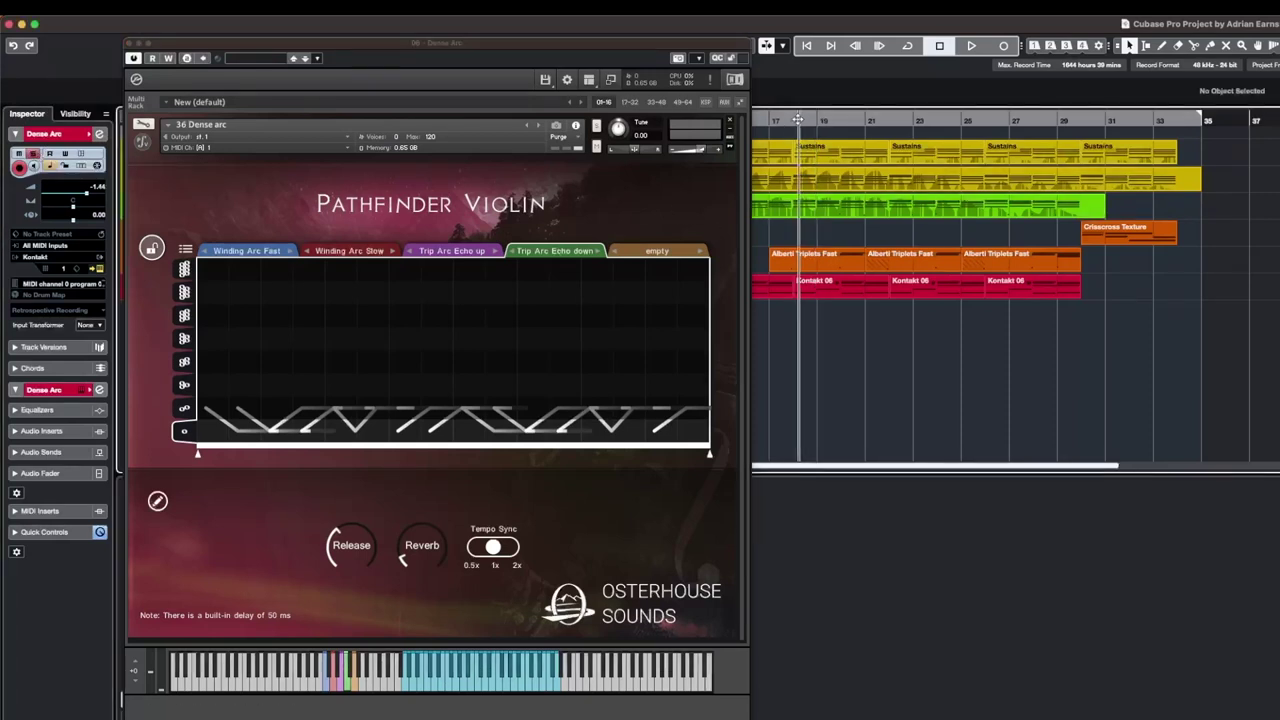
click(788, 117)
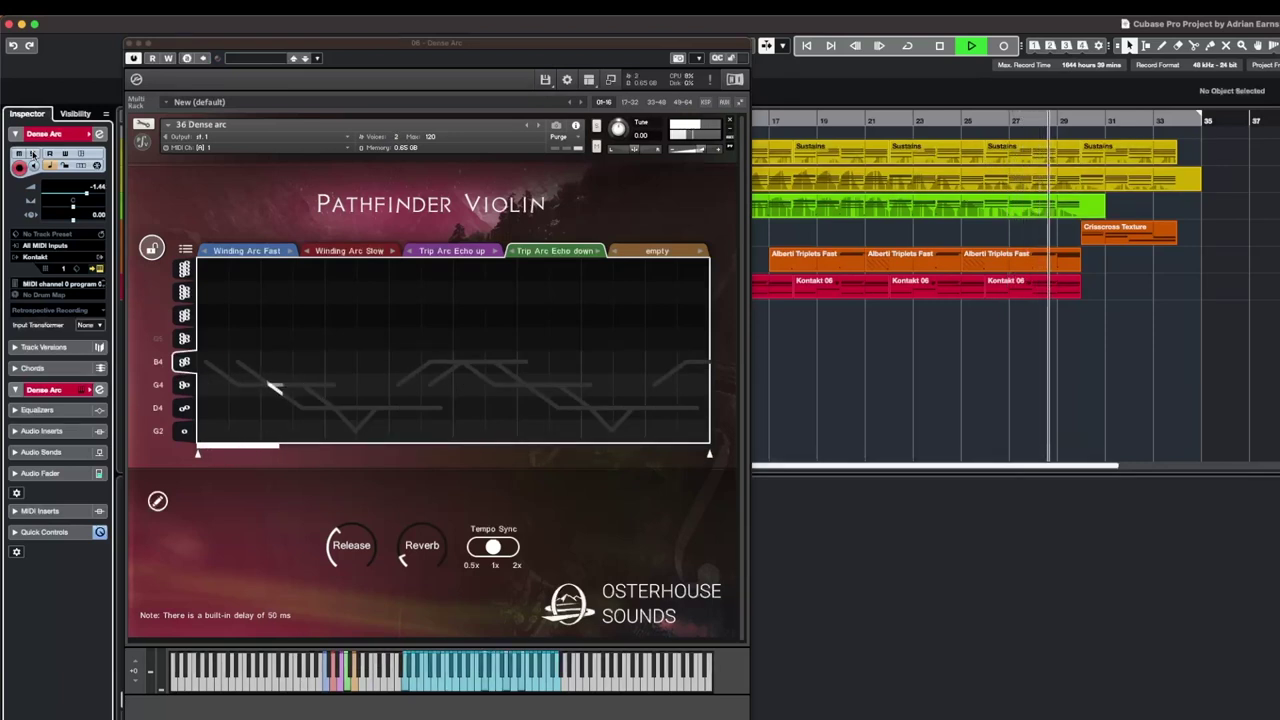
key(space)
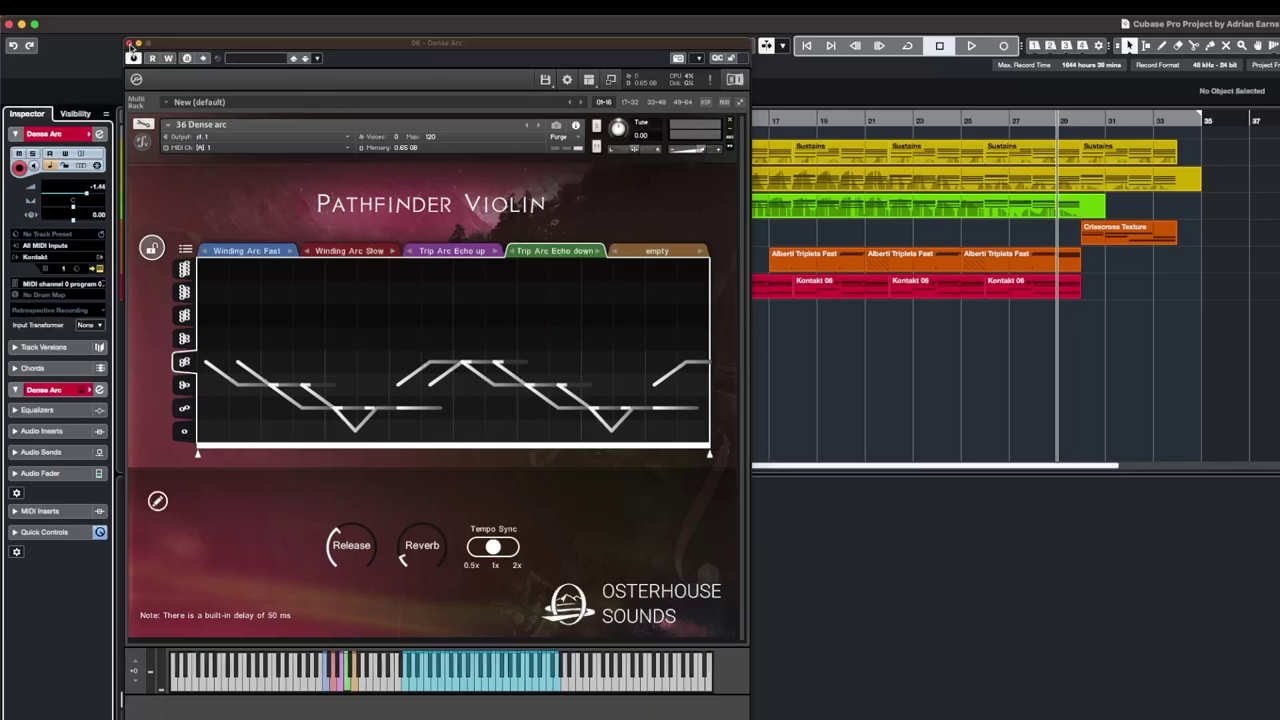
click(129, 44)
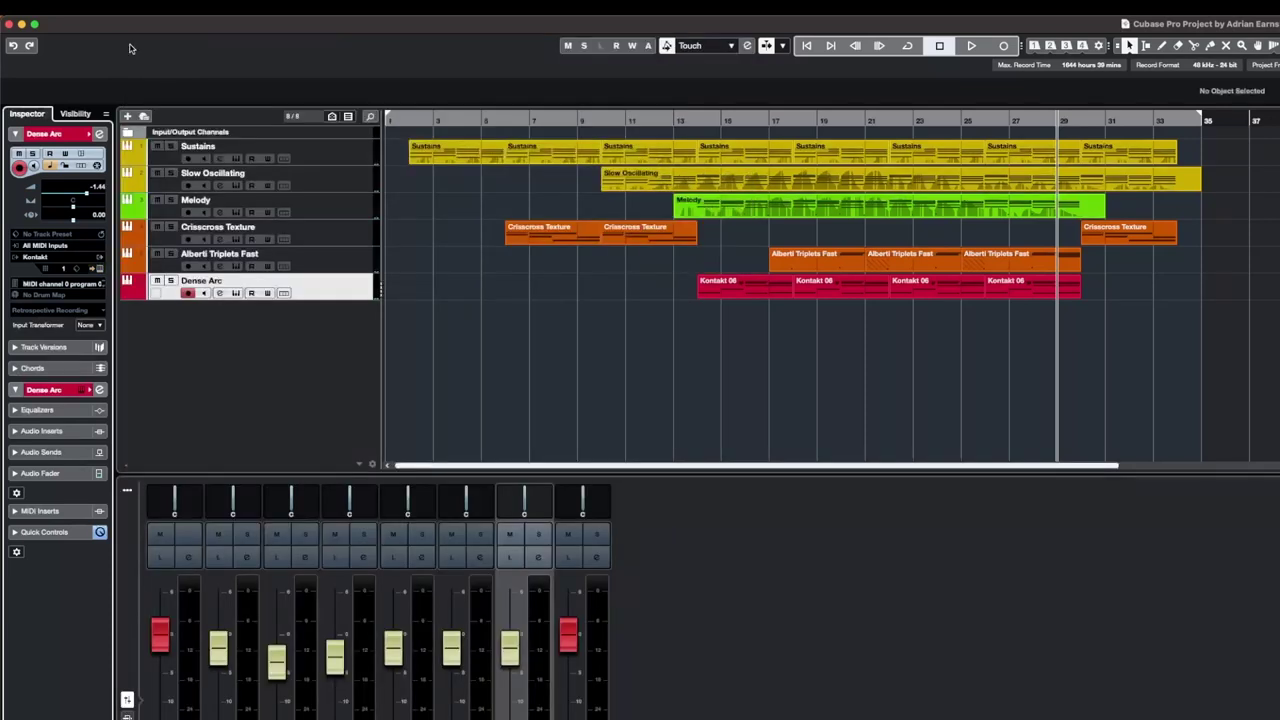